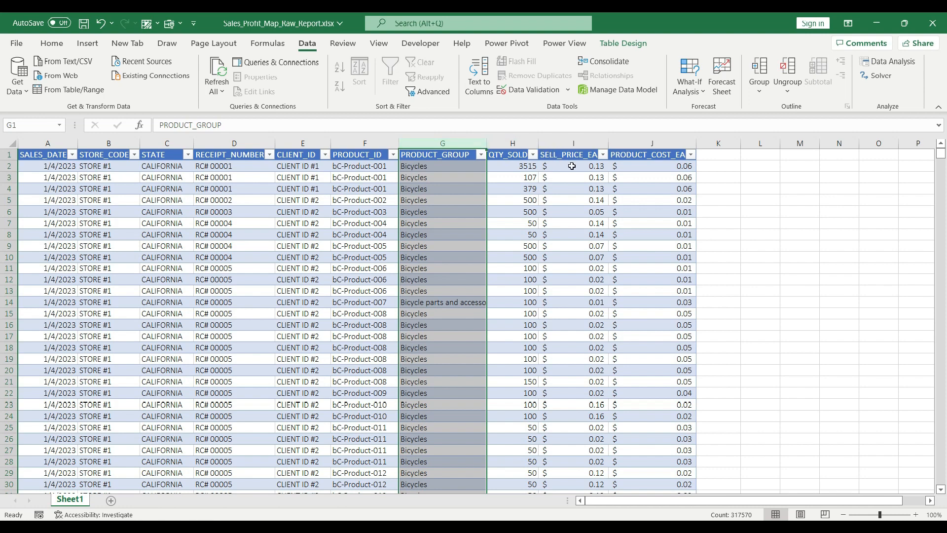
Check the STORE_CODE column's entry count and the SELL_PRICE_EA column's sum, and enter 3087427.377 in cell L5
click(119, 141)
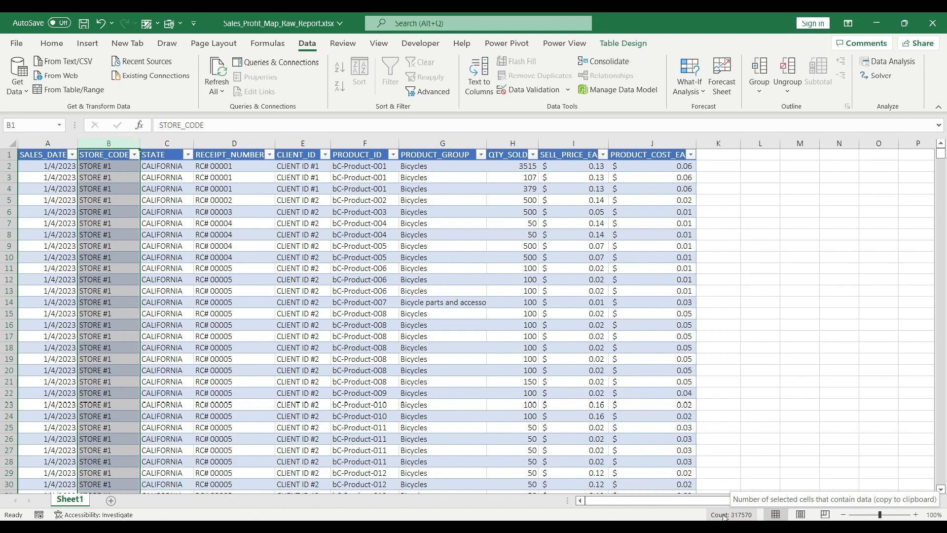
click(575, 143)
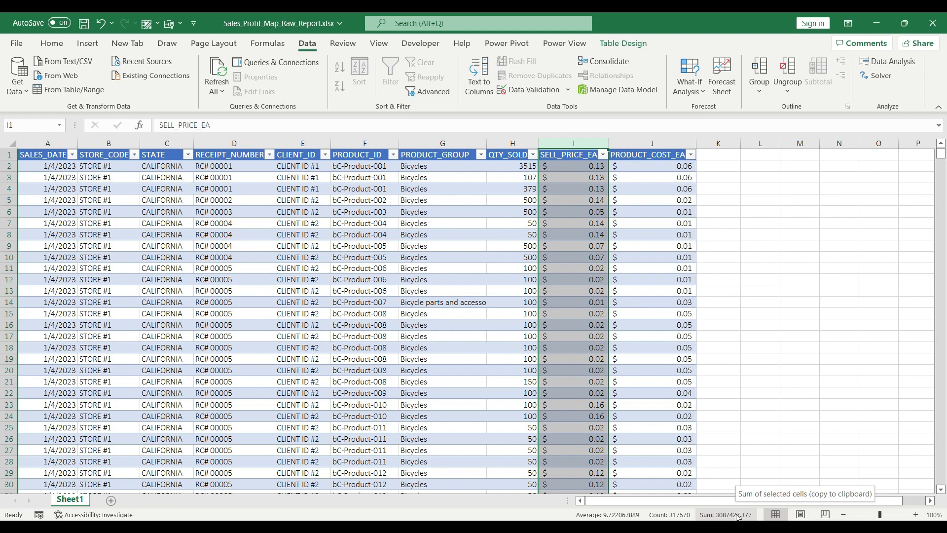
click(758, 200)
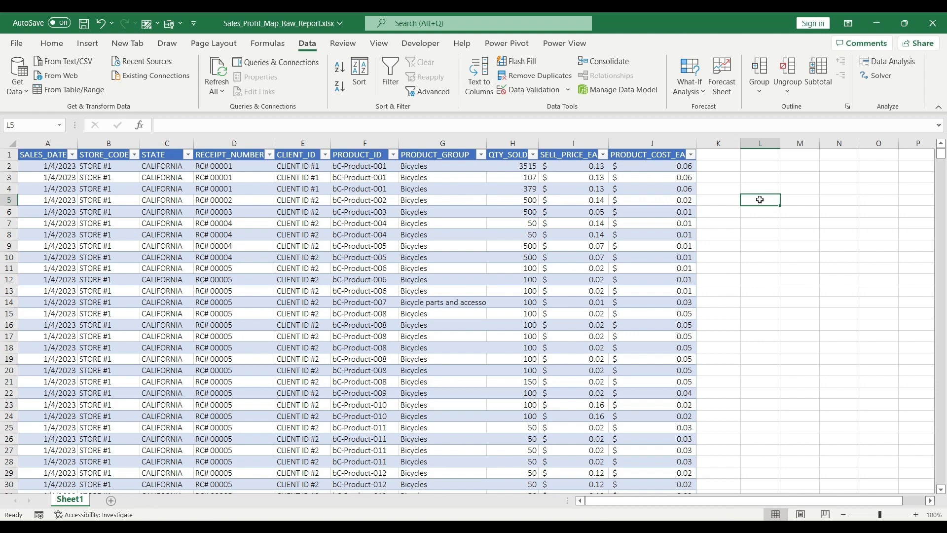
text(3087427.377)
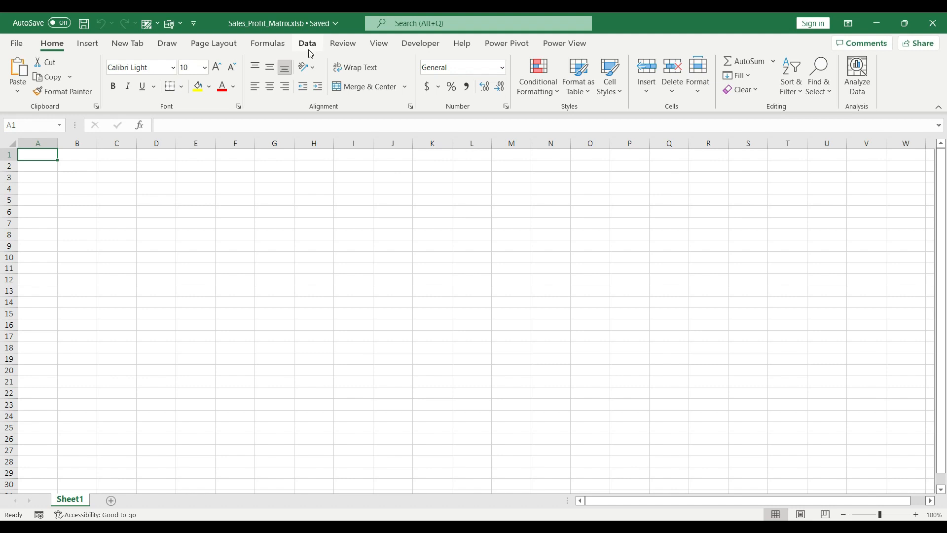
In the Sales_Profit_Matrix workbook, import Table1 from Sales_Profit_Map_Raw_Report.xlsx and open it for transformation in Power Query
click(308, 43)
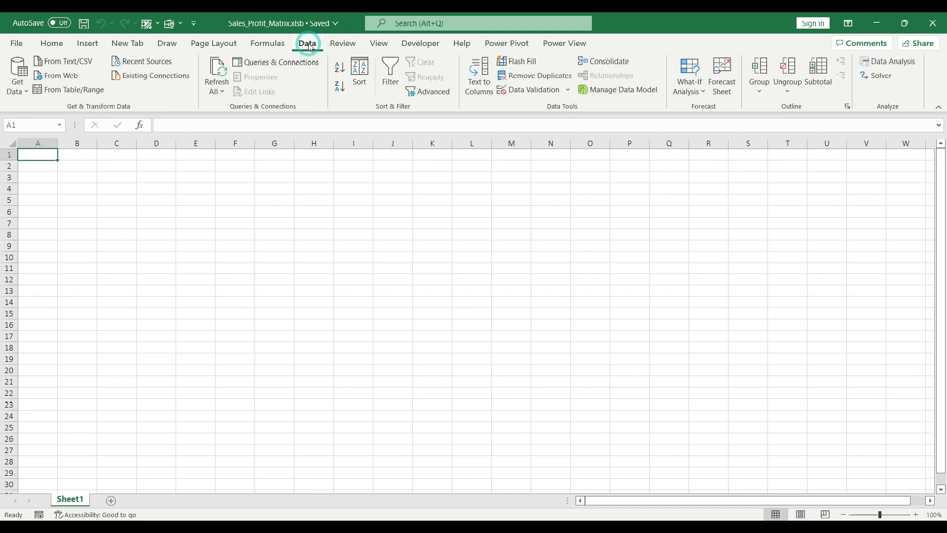
click(17, 93)
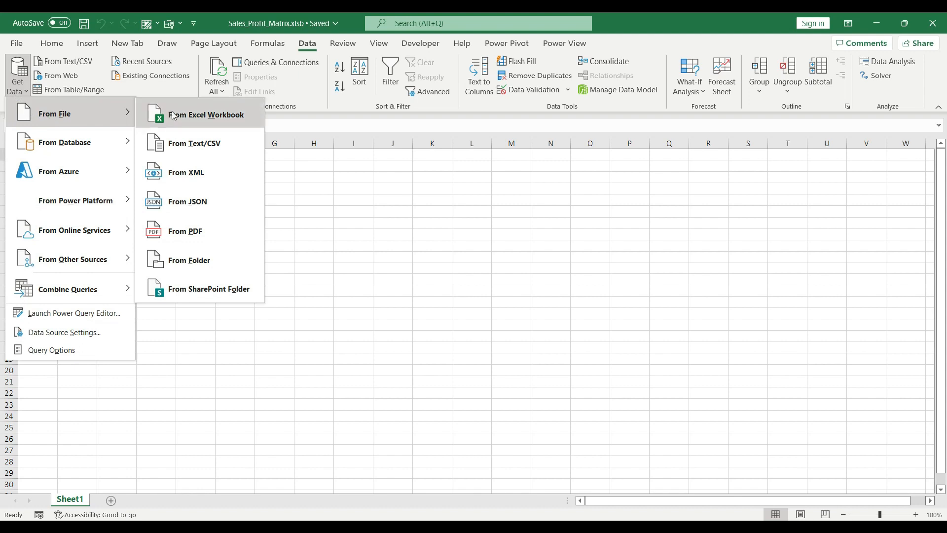
click(192, 120)
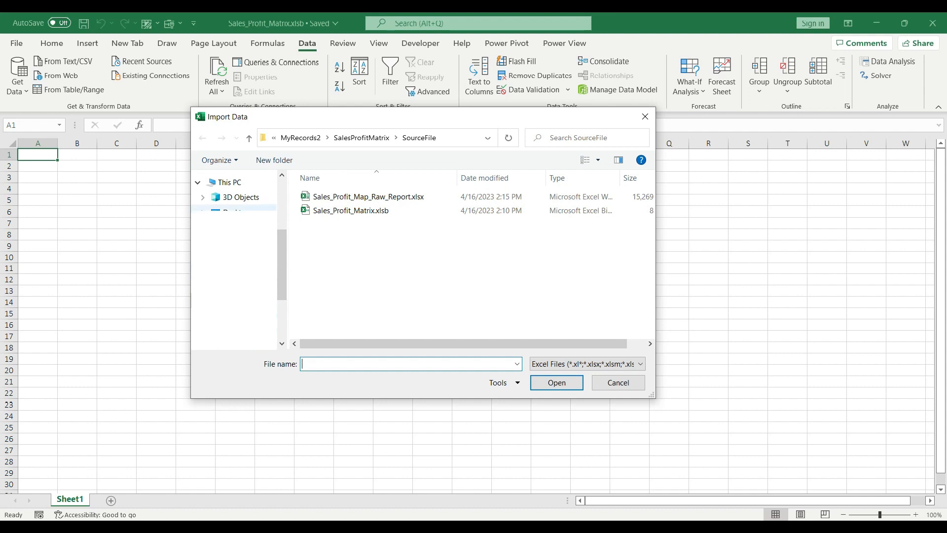
click(365, 199)
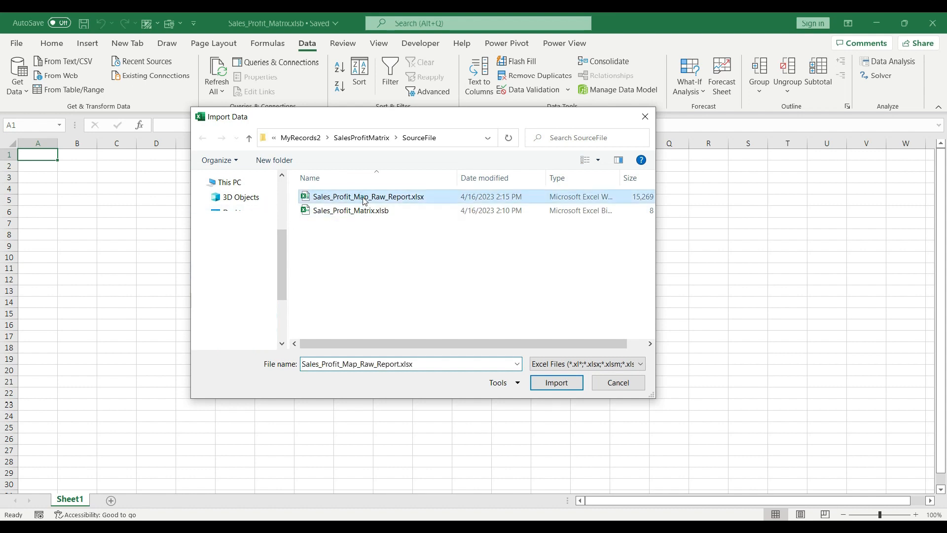
click(554, 382)
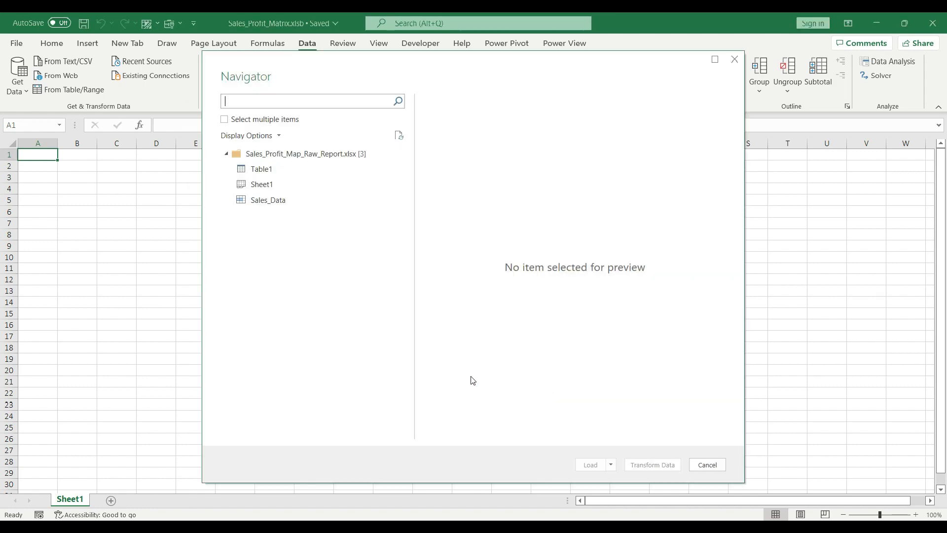
click(316, 175)
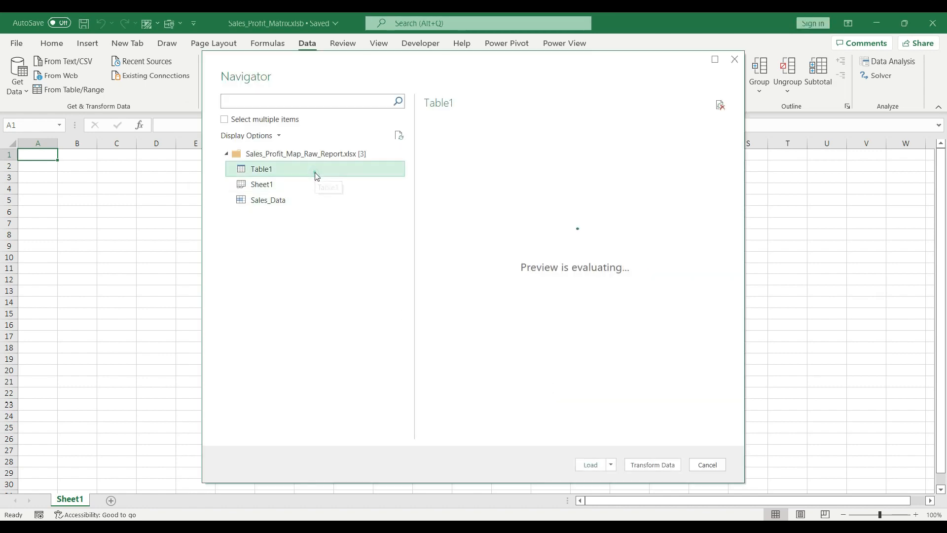
click(639, 463)
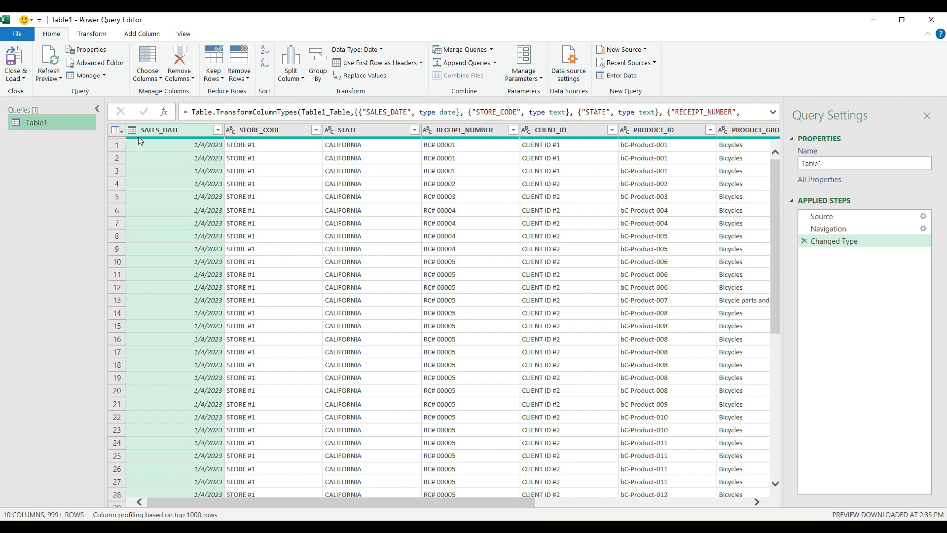
Review the data types of the query's columns from SALES_DATE through QTY_SOLD
click(166, 130)
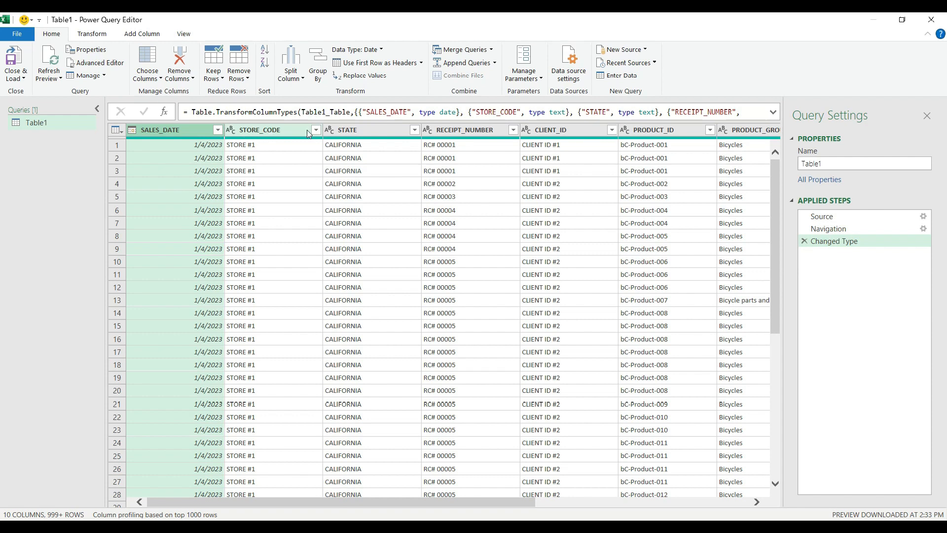
click(347, 130)
click(476, 129)
click(554, 129)
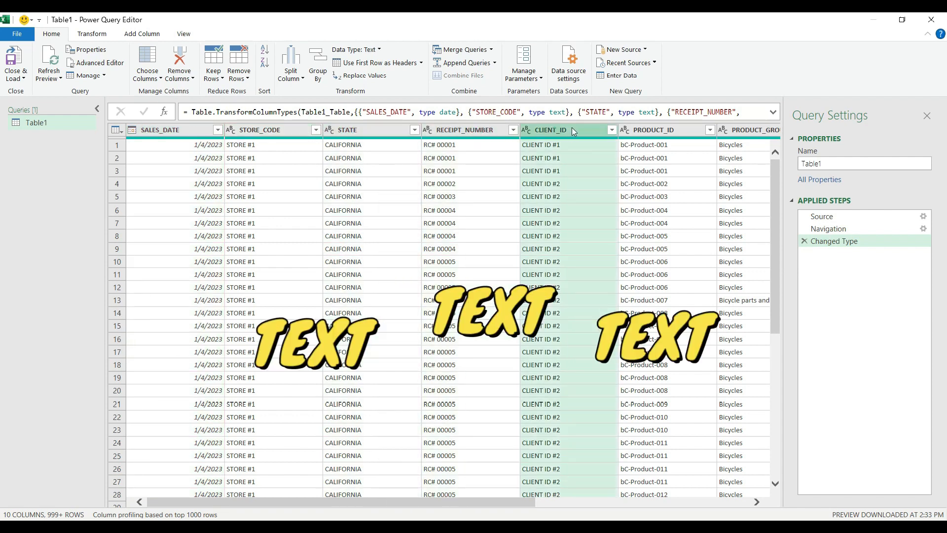
click(659, 129)
scroll(676, 396, right, 5)
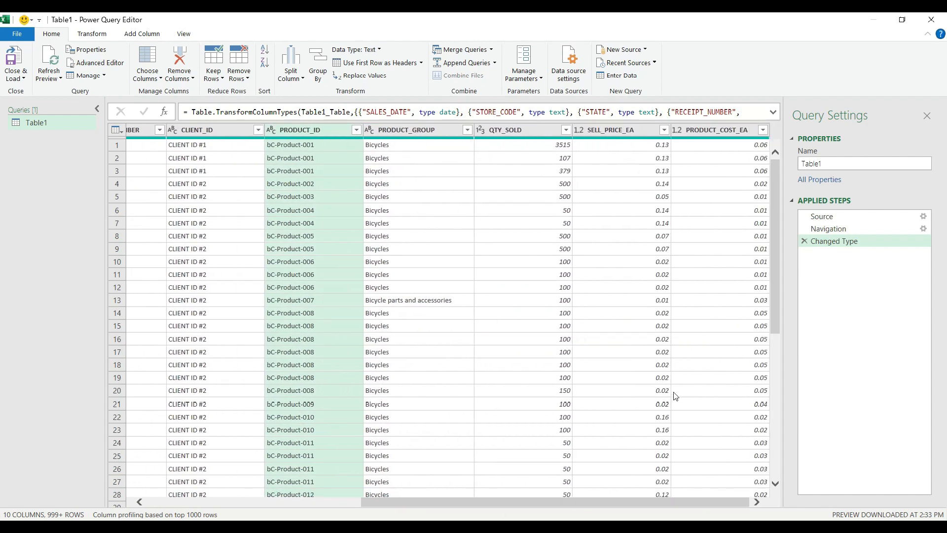
click(532, 131)
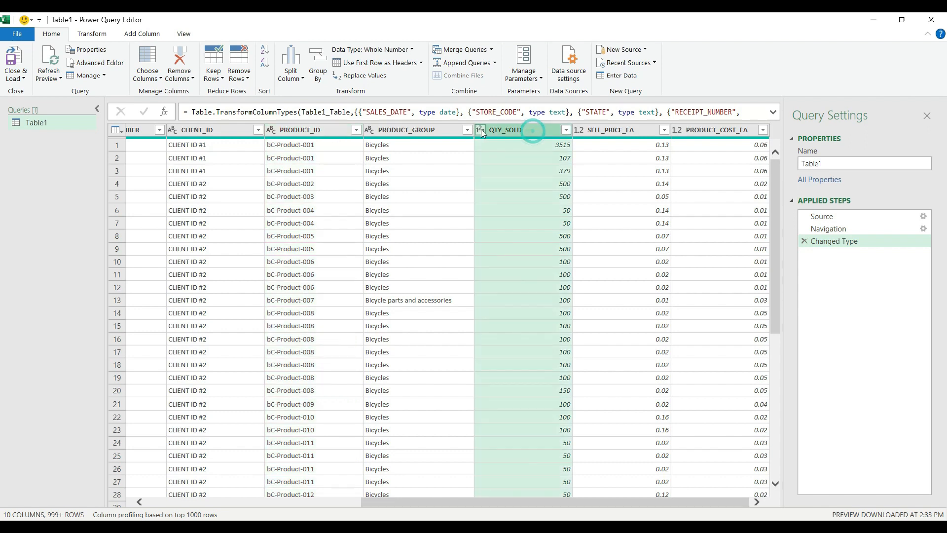
Change the data type of the SELL_PRICE_EA and PRODUCT_COST_EA columns to Currency, replacing the current conversions
click(580, 131)
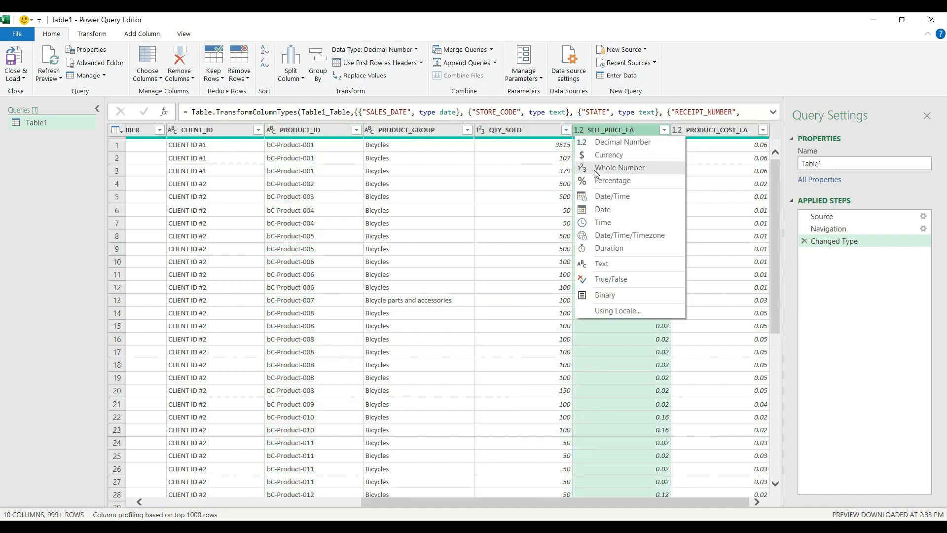
click(598, 171)
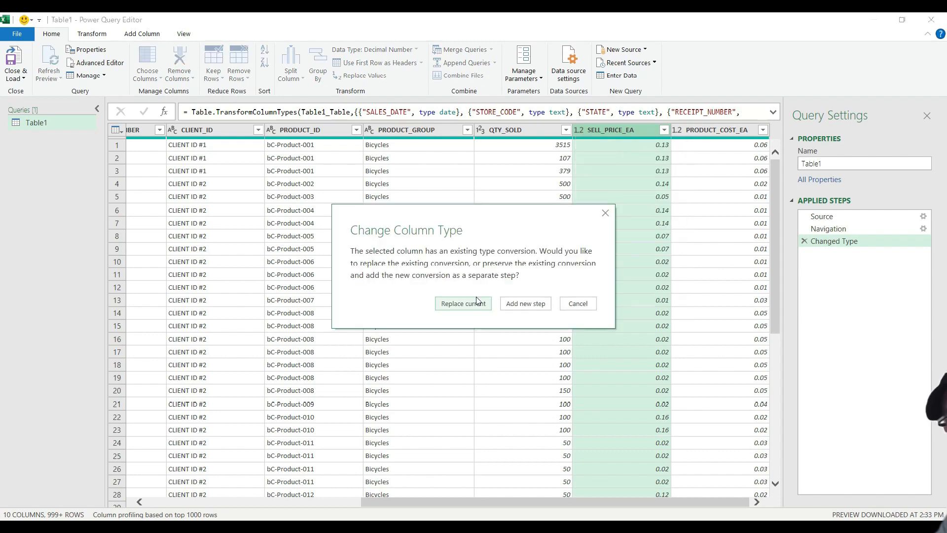
click(472, 305)
click(693, 132)
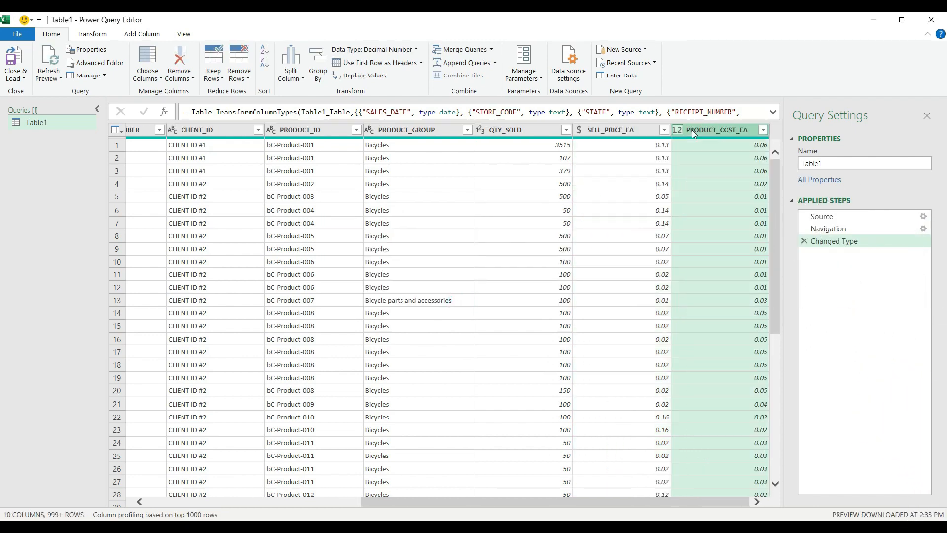
click(673, 130)
click(689, 155)
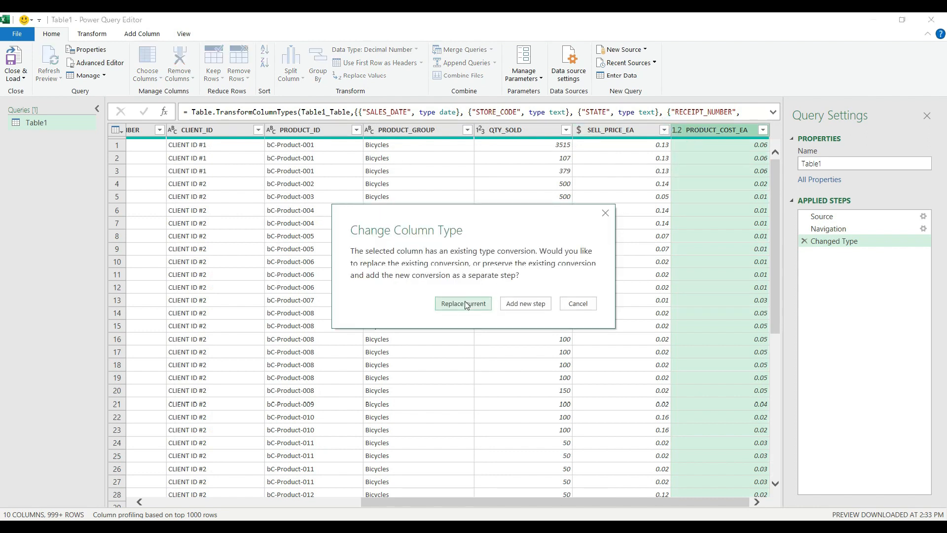
click(466, 304)
Rename the Table1 query as 2023 Sales Data
double_click(75, 126)
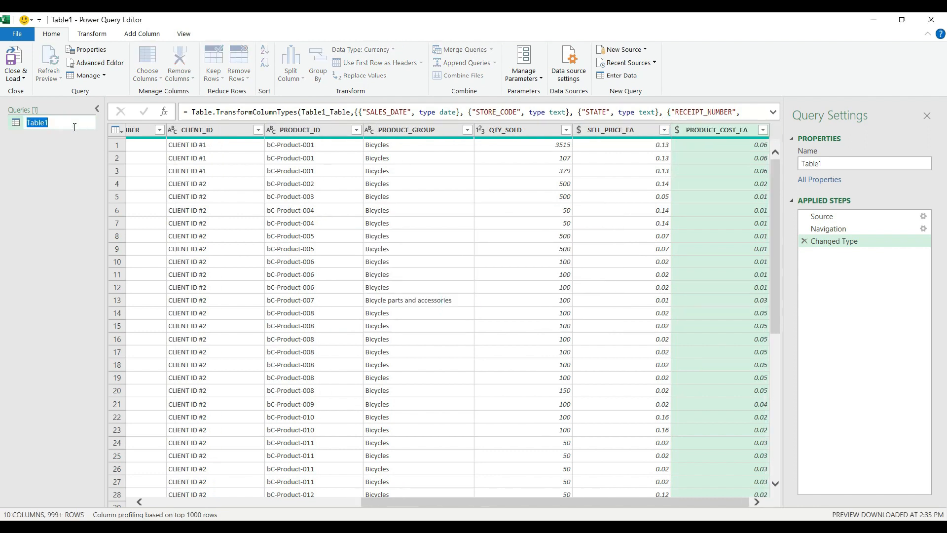
text(2023 S)
key(Return)
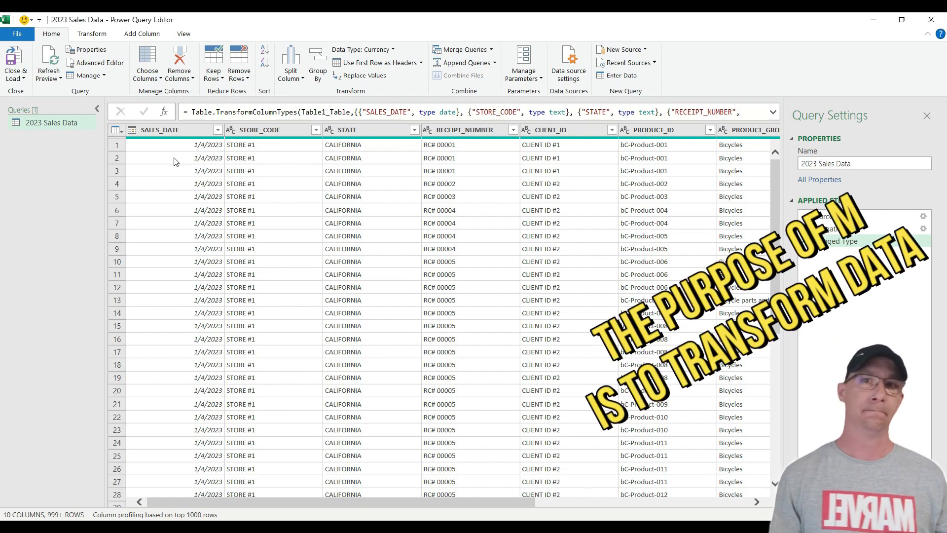
Close the query editor and load 2023 Sales Data as a connection only, adding it to the Data Model
click(18, 79)
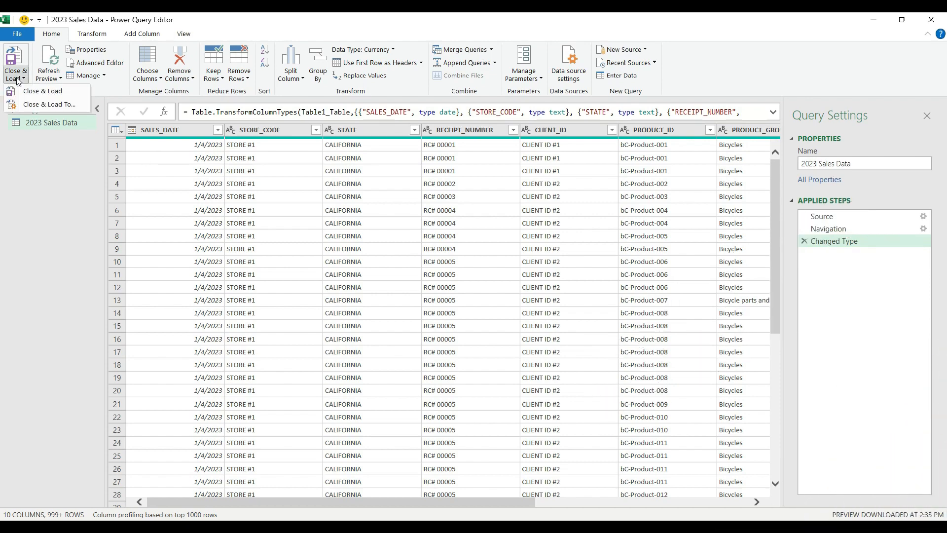
click(31, 104)
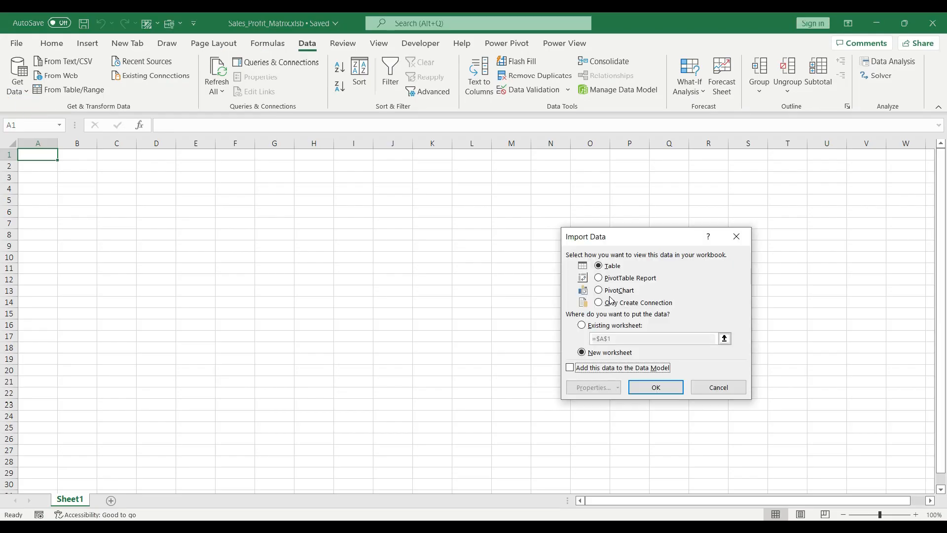
click(613, 303)
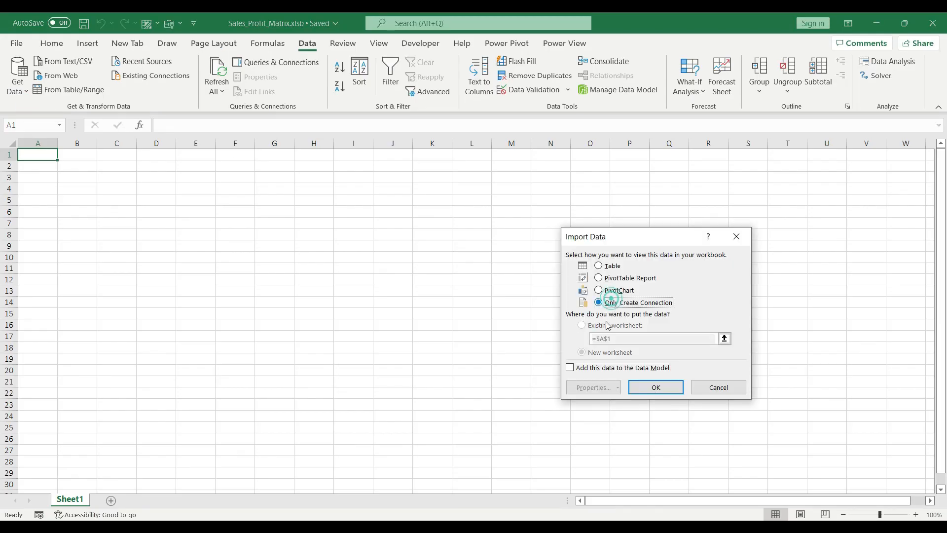
click(570, 368)
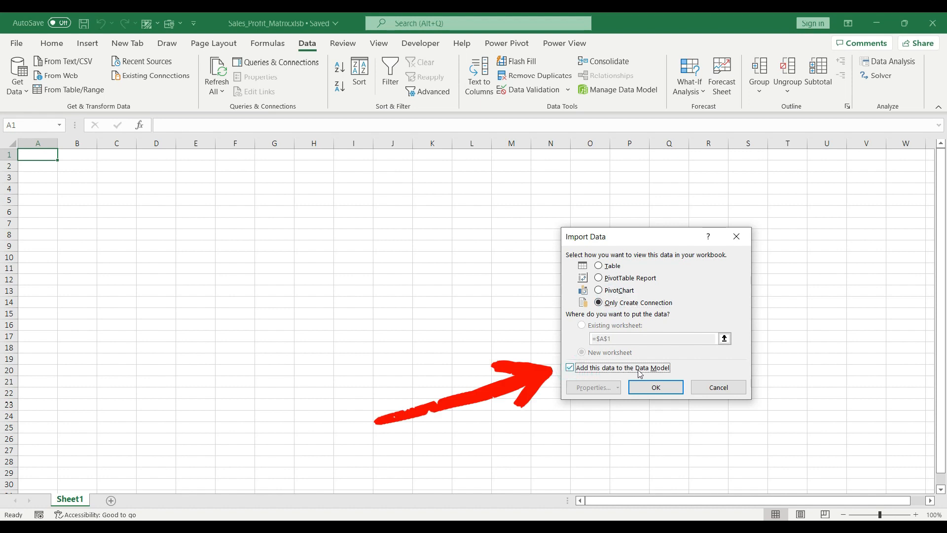
click(655, 388)
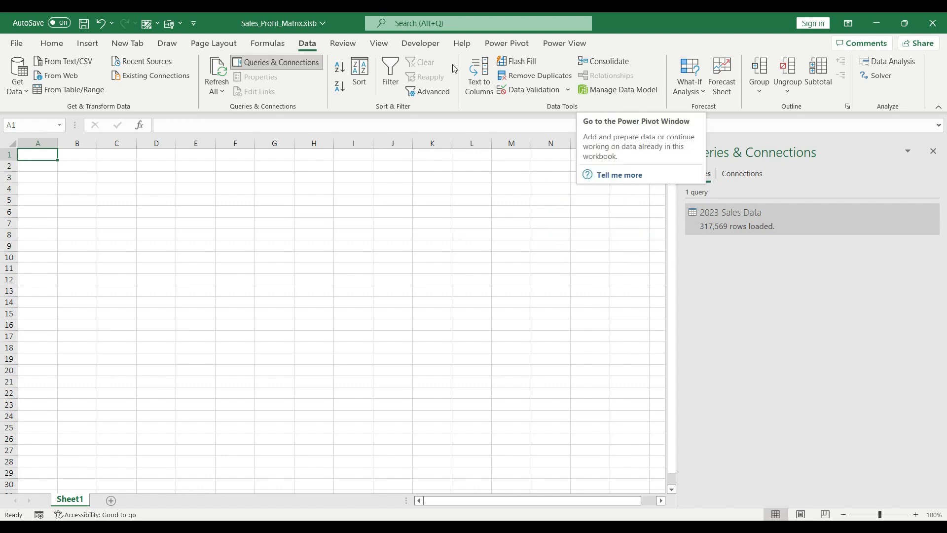
In the Power Pivot data model, format SALES_DATE as 3/14/2001 and check the formats of SELL_PRICE_EA and PRODUCT_COST_EA
click(606, 89)
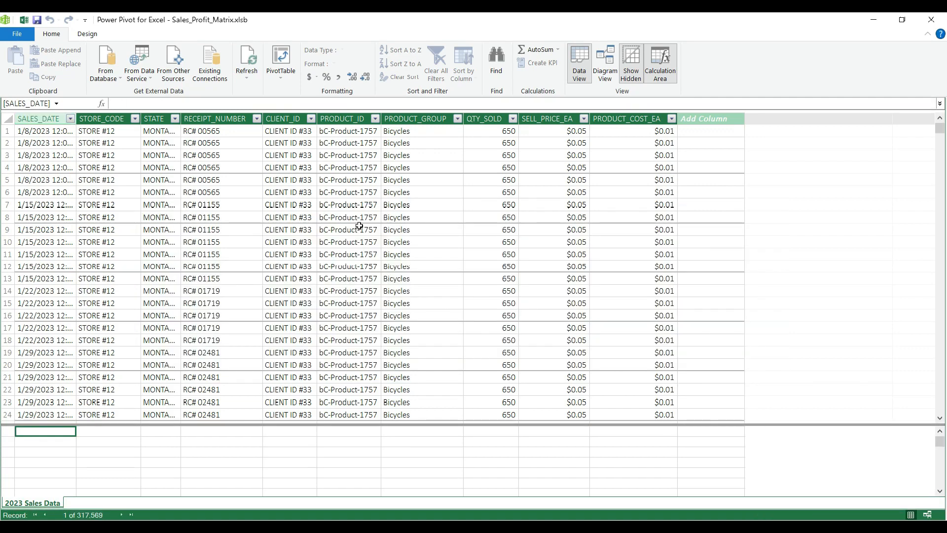
click(40, 119)
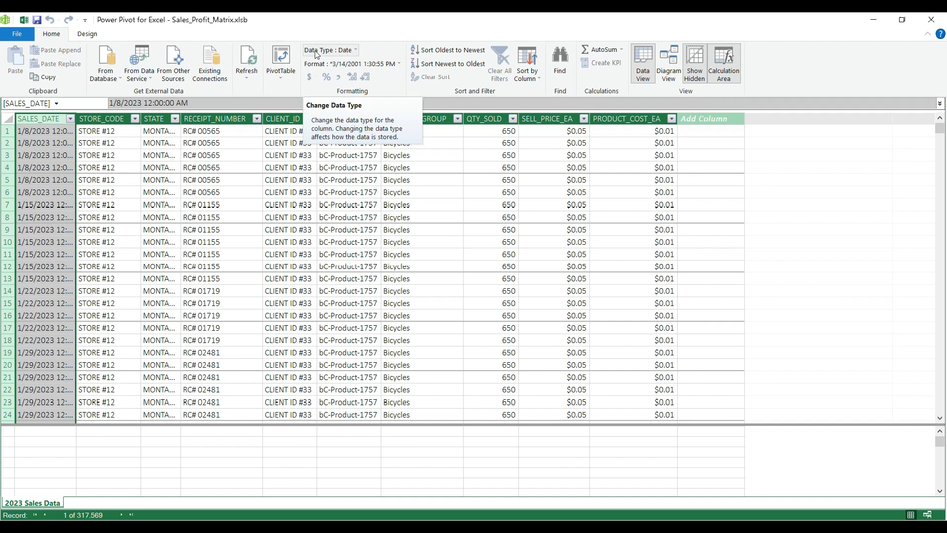
click(362, 64)
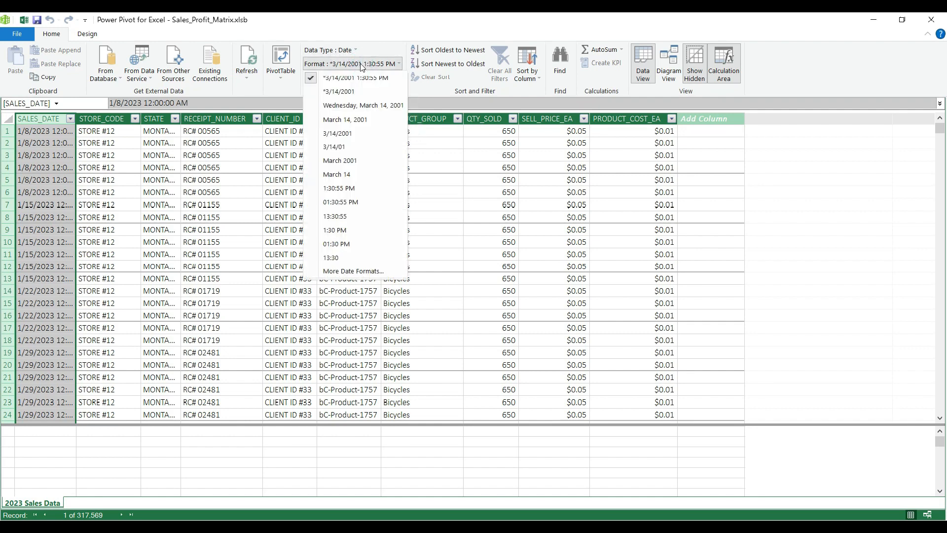
click(340, 133)
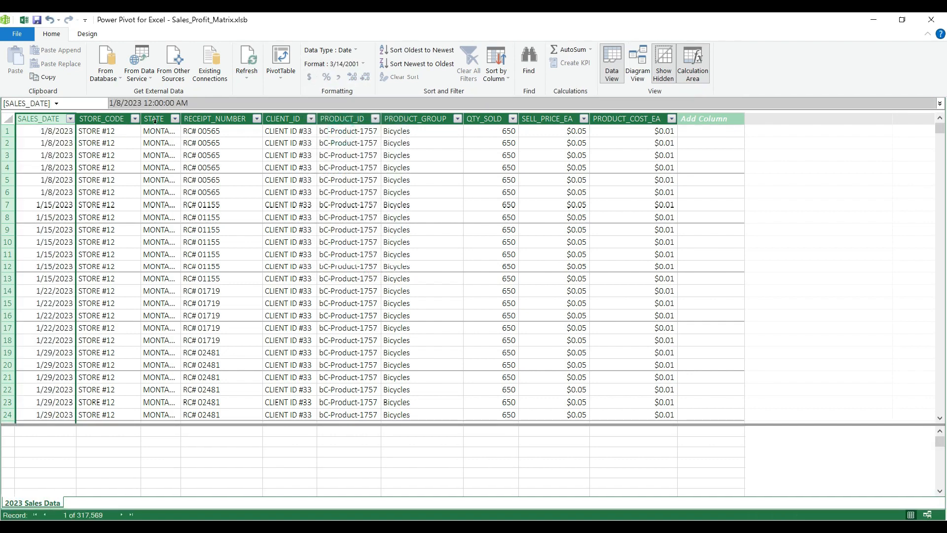
click(542, 120)
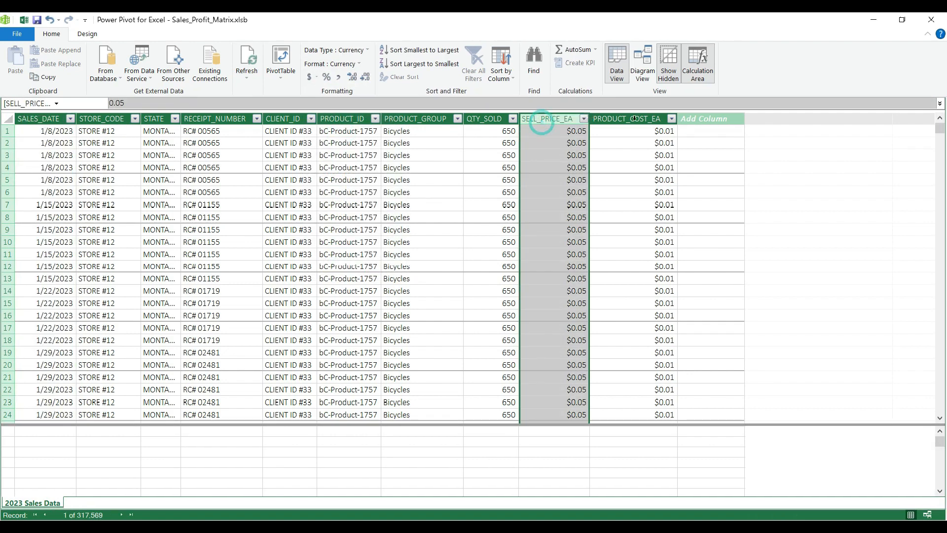
click(634, 120)
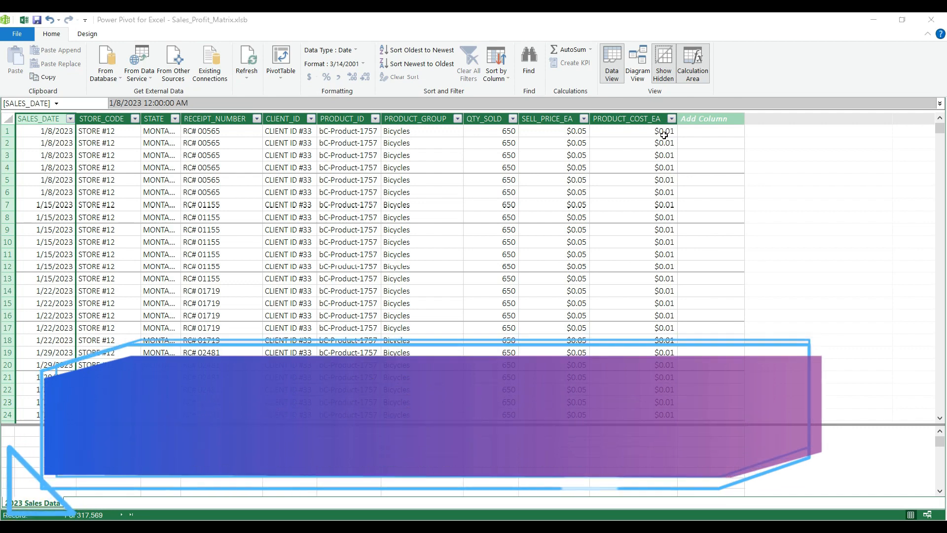
click(714, 118)
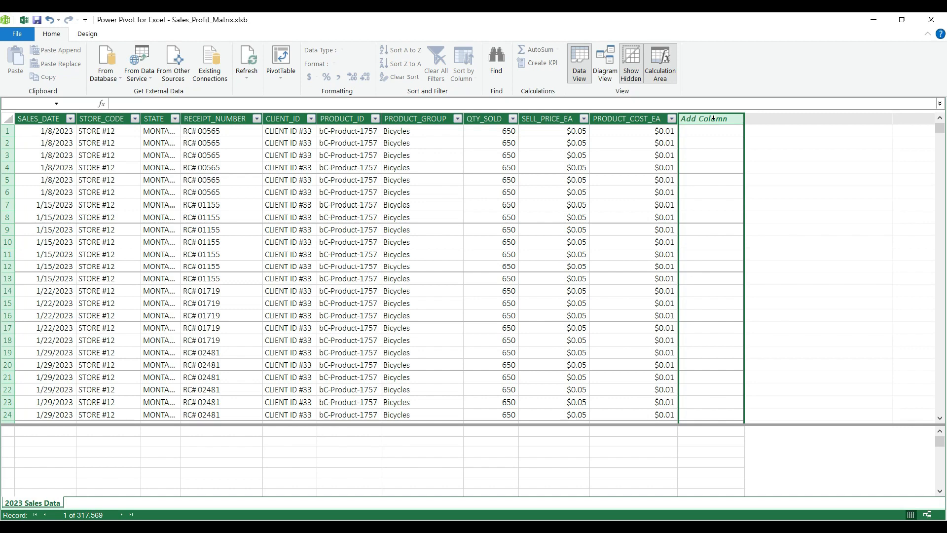
double_click(713, 119)
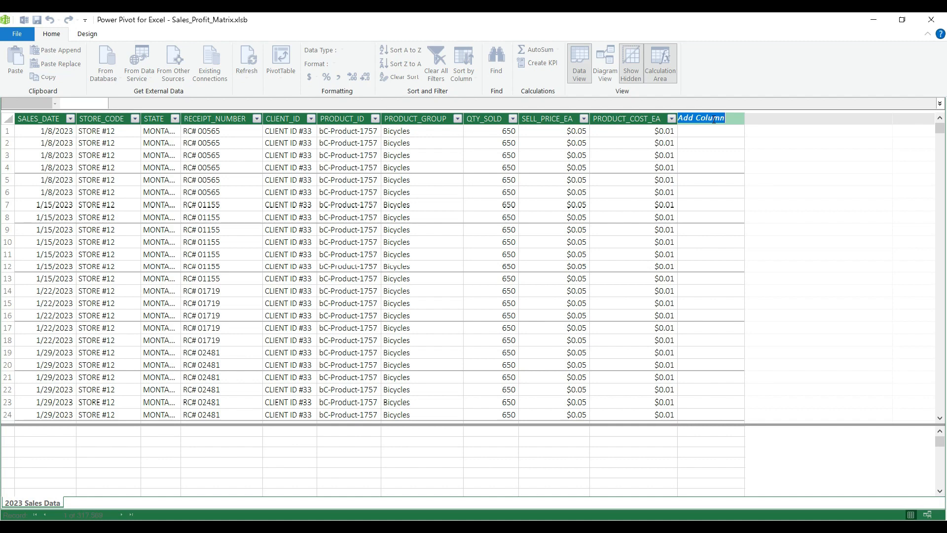
key(Escape)
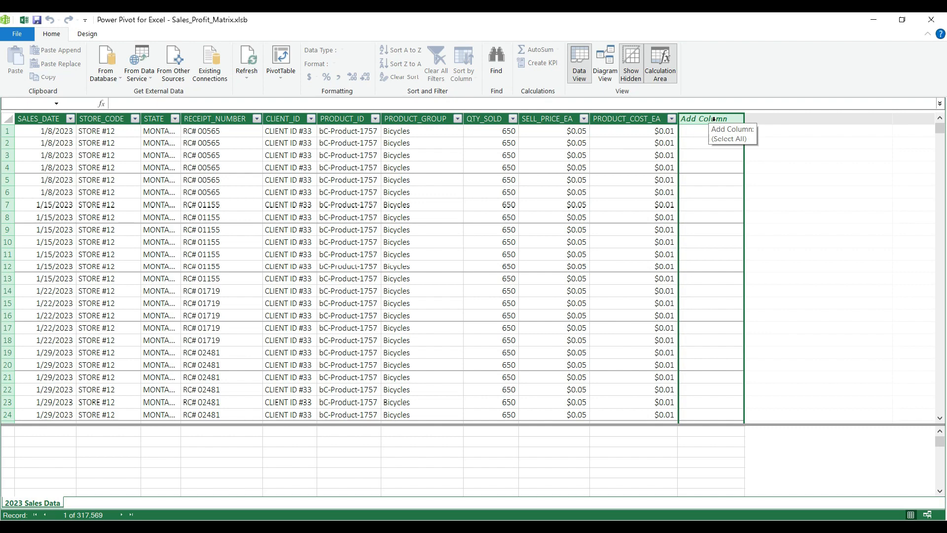
Add a new column named Profit after PRODUCT_COST_EA and widen it slightly
double_click(714, 119)
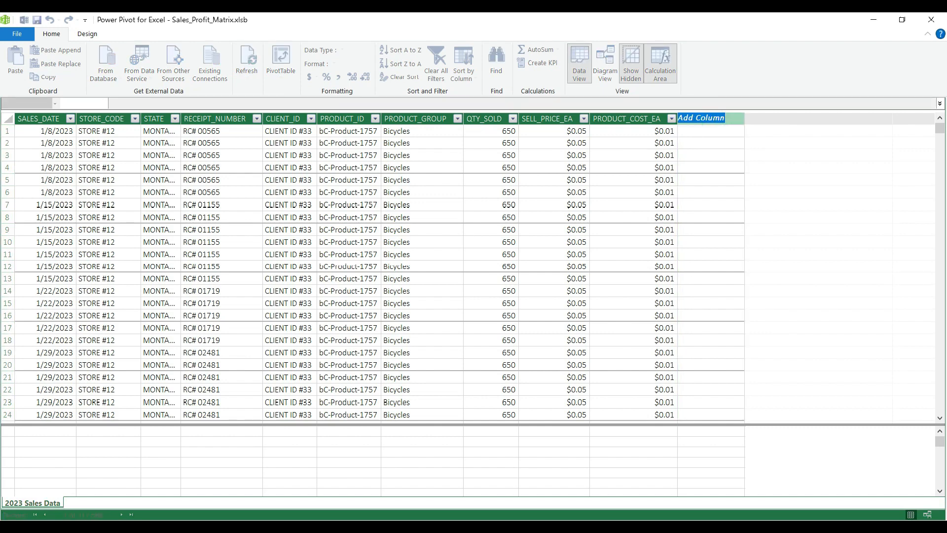
text(Profit)
key(Return)
drag(740, 116, 760, 119)
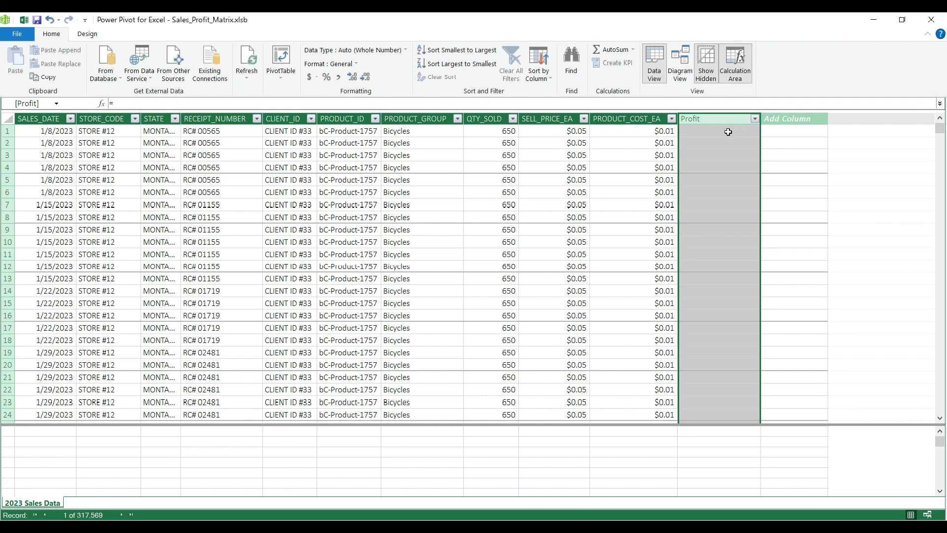
Set the Profit column's formula to (QTY_SOLD*SELL_PRICE_EA)-(QTY_SOLD*PRODUCT_COST_EA), using the fields of the 2023 Sales Data table
click(664, 103)
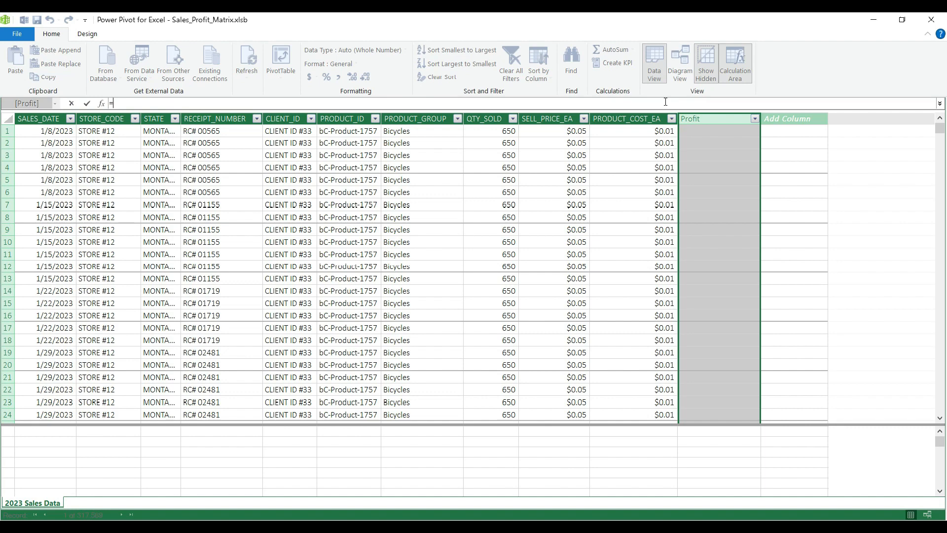
text(=(qty)
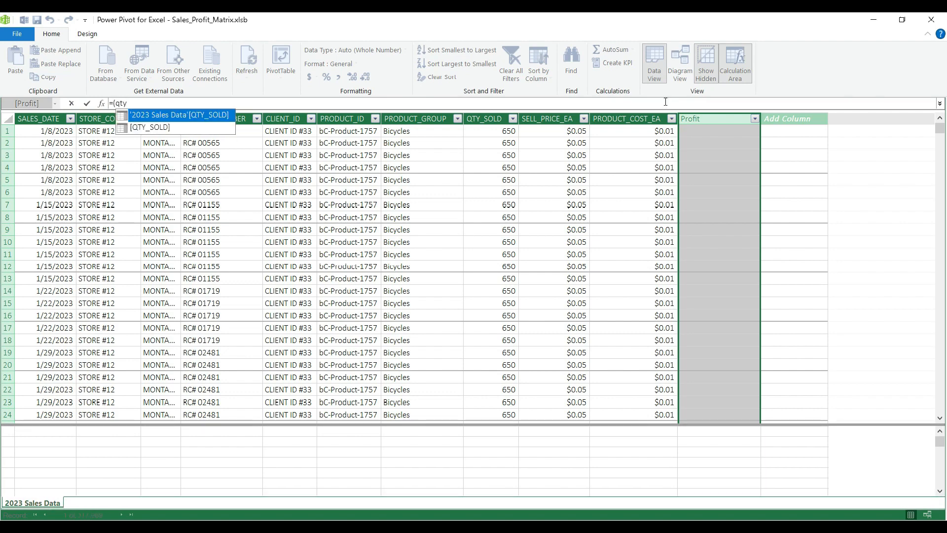
key(Tab)
text(*)
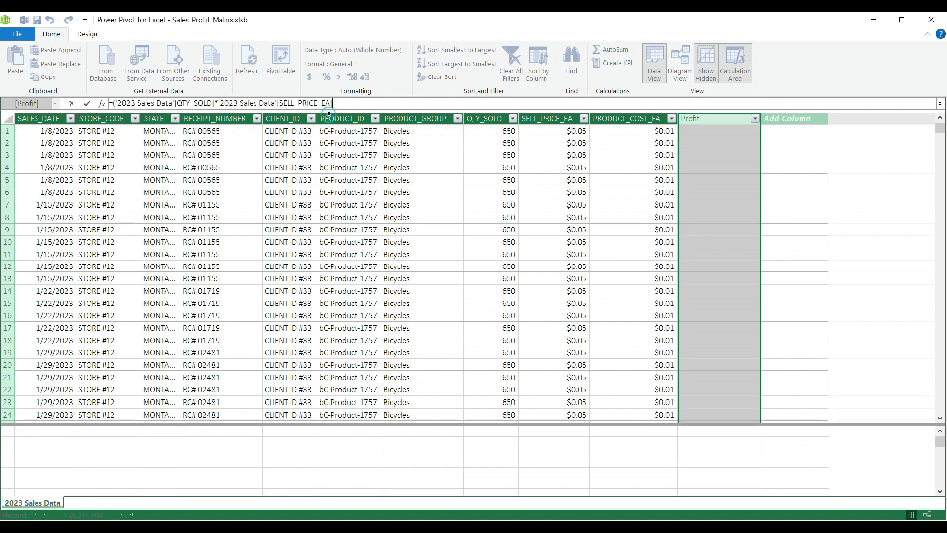
right_click(327, 106)
click(358, 108)
text((qty)
key(Tab)
text(*)
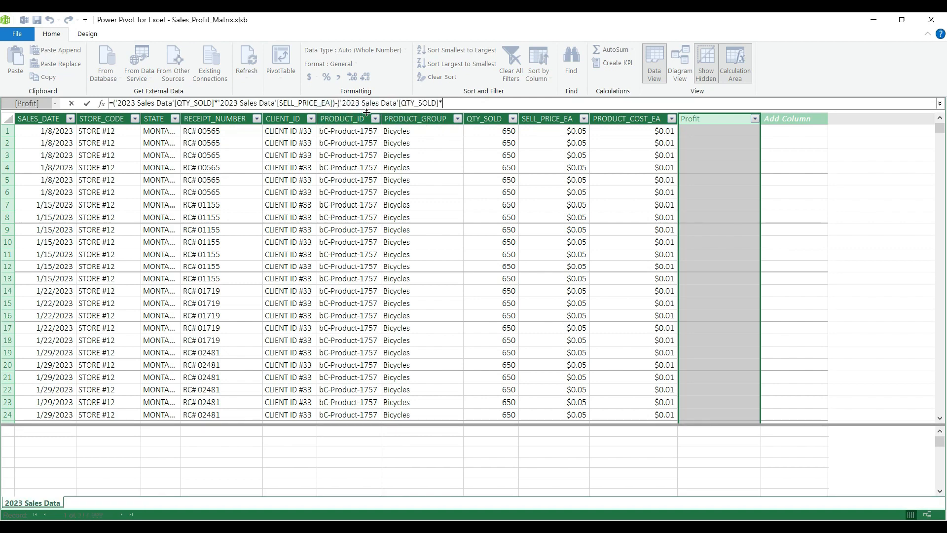
text(prod)
double_click(508, 115)
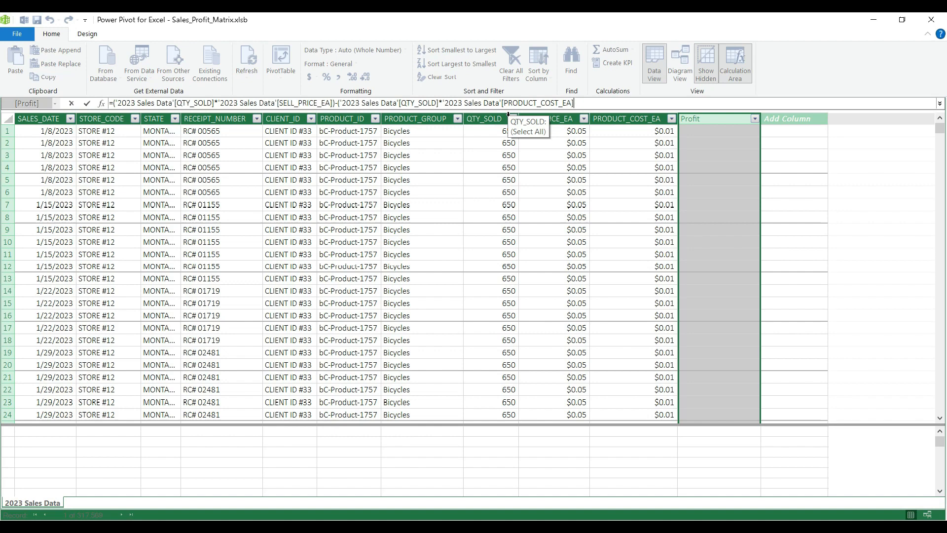
text())
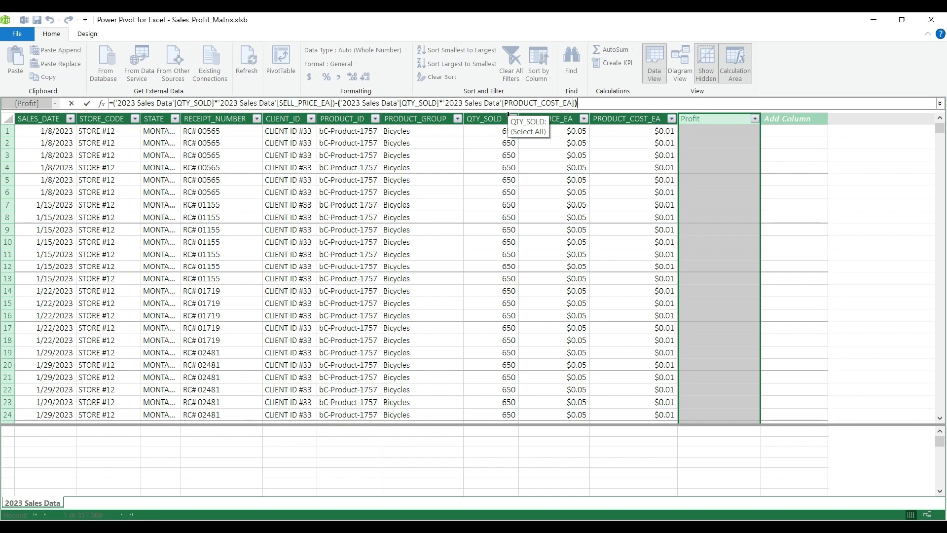
key(Return)
Add a Total Sales column that multiplies QTY_SOLD by SELL_PRICE_EA from 2023 Sales Data
click(771, 119)
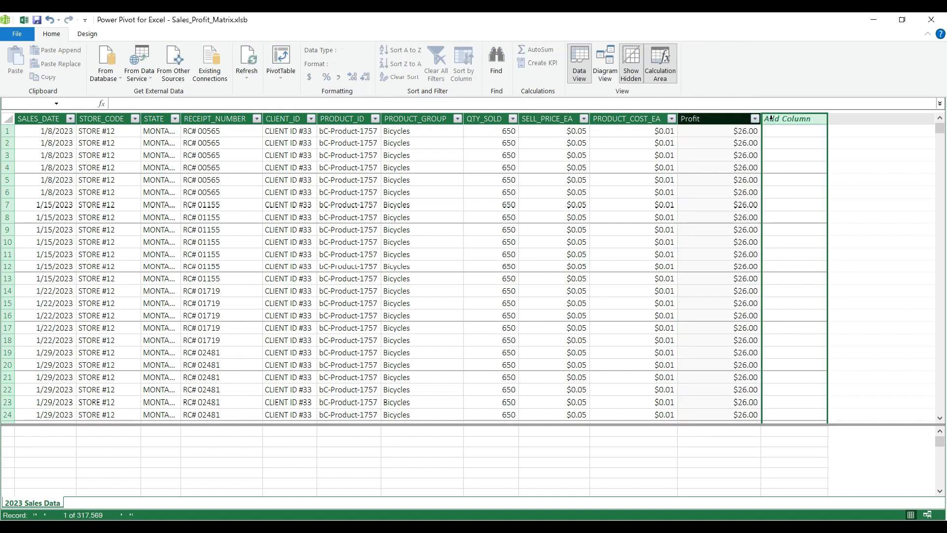
double_click(771, 119)
text(Total Sales)
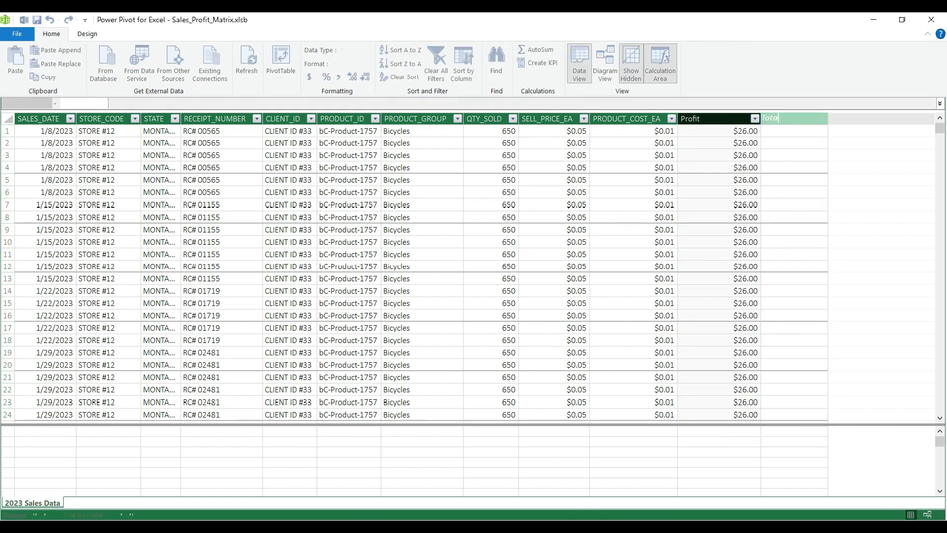
key(Return)
click(773, 104)
text(=qty)
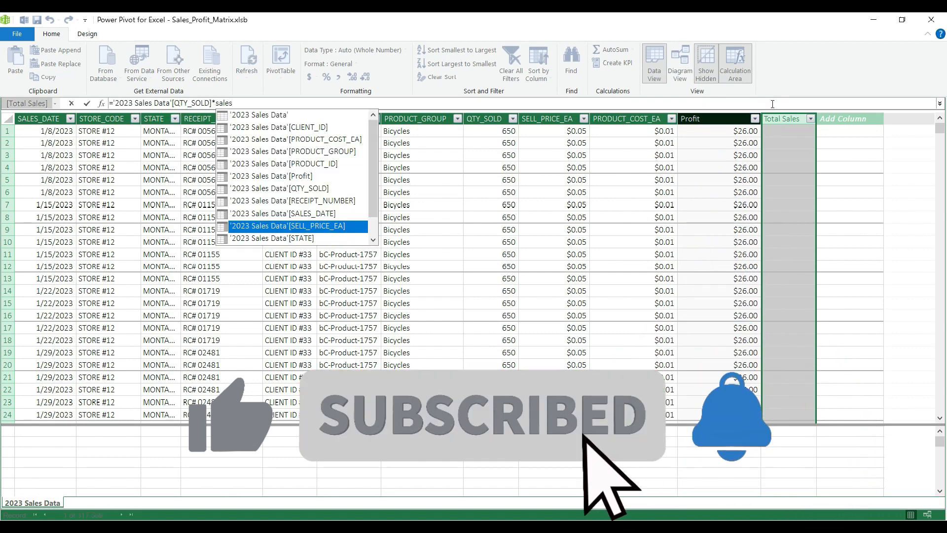
key(Tab)
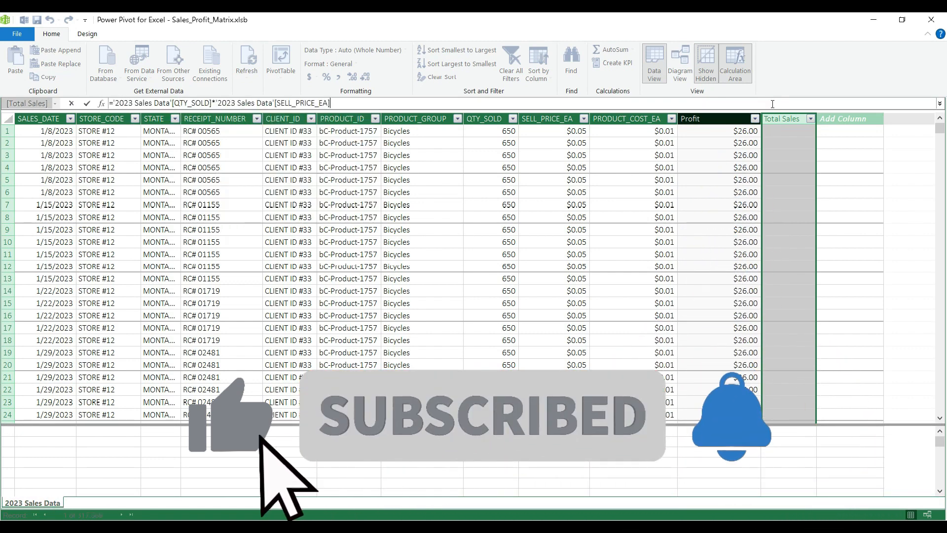
key(Return)
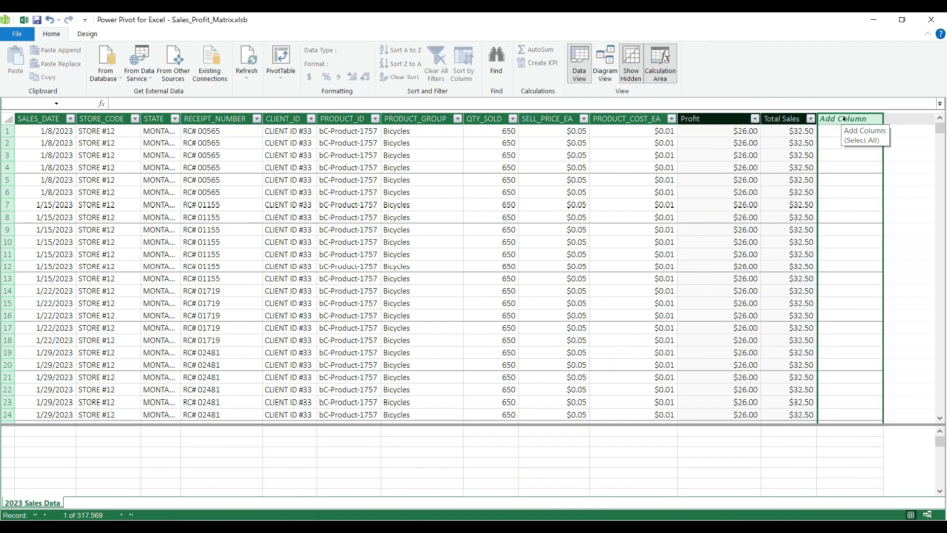
Add a Total Cost column that multiplies QTY_SOLD by PRODUCT_COST_EA from 2023 Sales Data
double_click(844, 120)
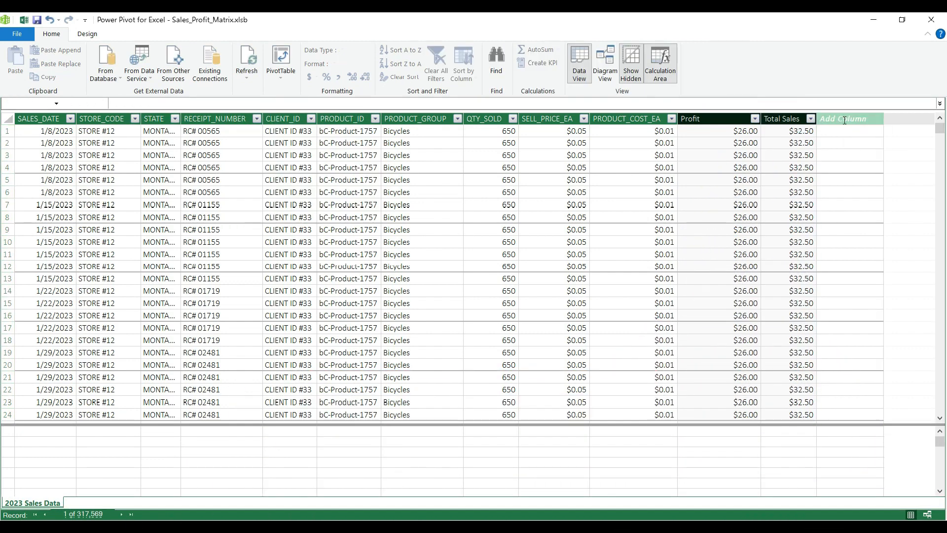
text(Total Cost)
key(Return)
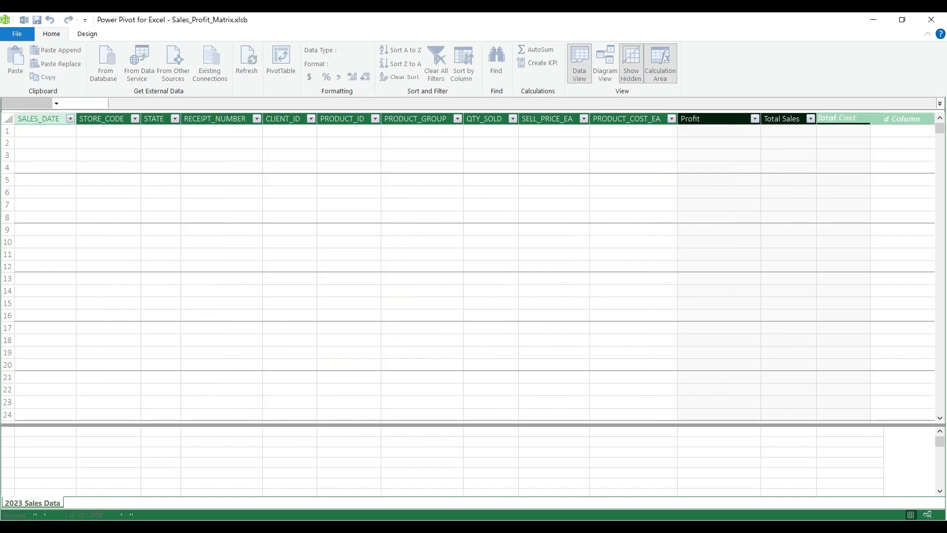
text(=qty)
key(Tab)
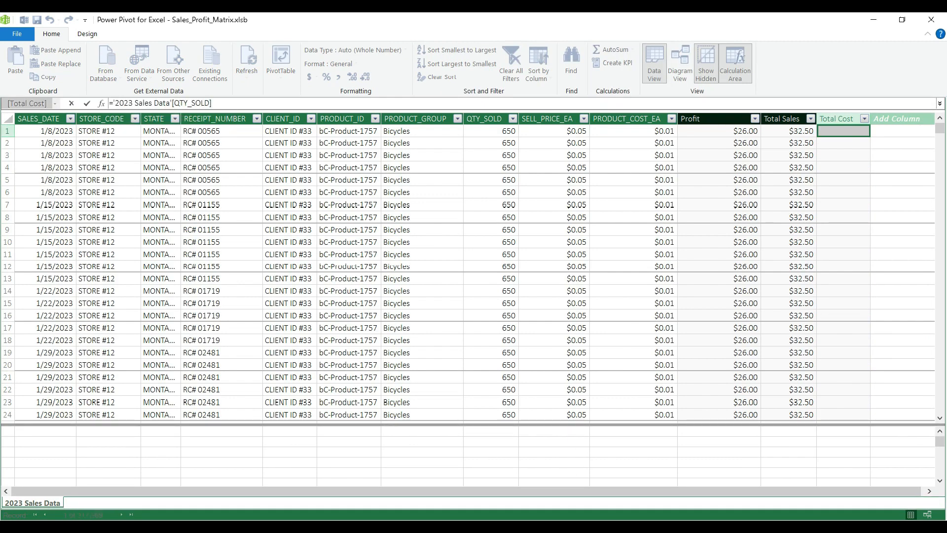
text(*prod)
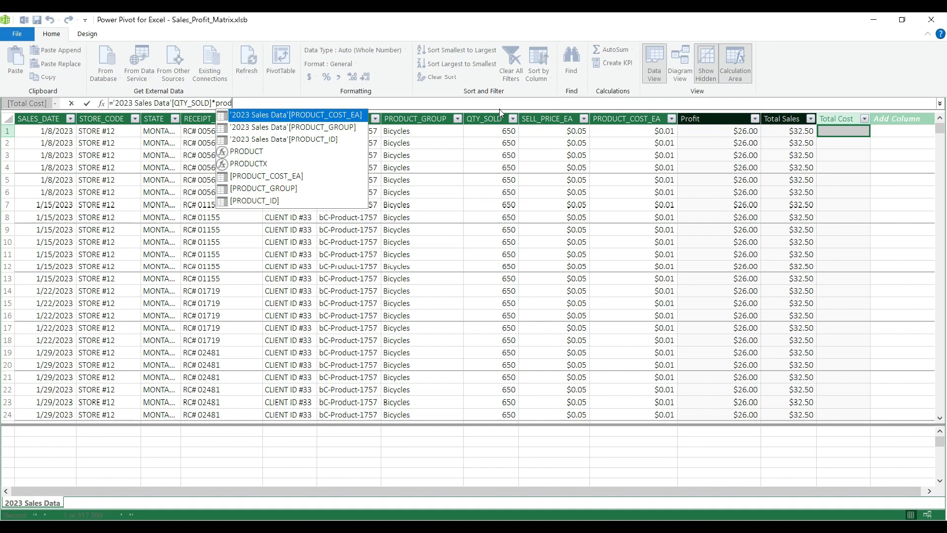
double_click(356, 114)
key(Return)
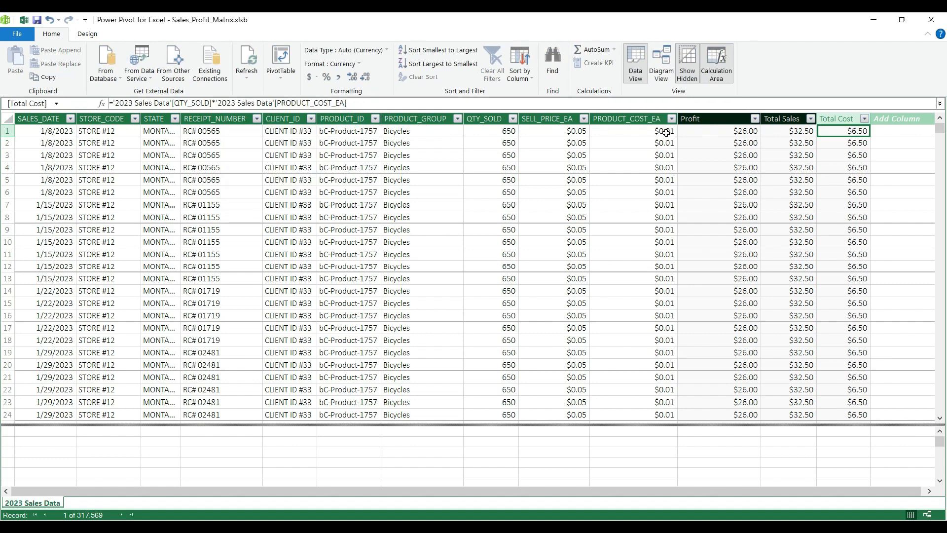
Review the formulas behind the Total Sales, Total Cost and Profit columns
click(787, 116)
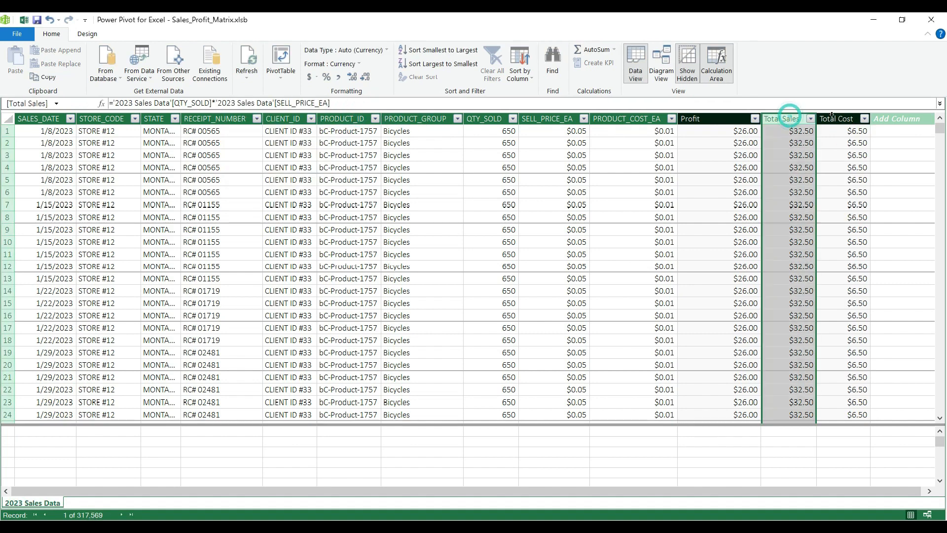
click(831, 116)
click(742, 117)
click(735, 130)
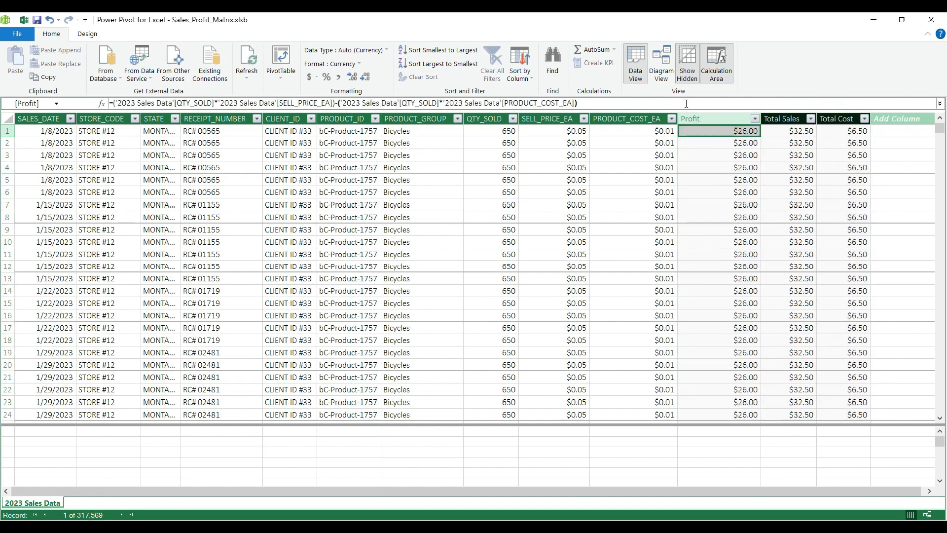
Add a Profit% column that divides Profit by Total Sales and format it as a percentage
double_click(882, 122)
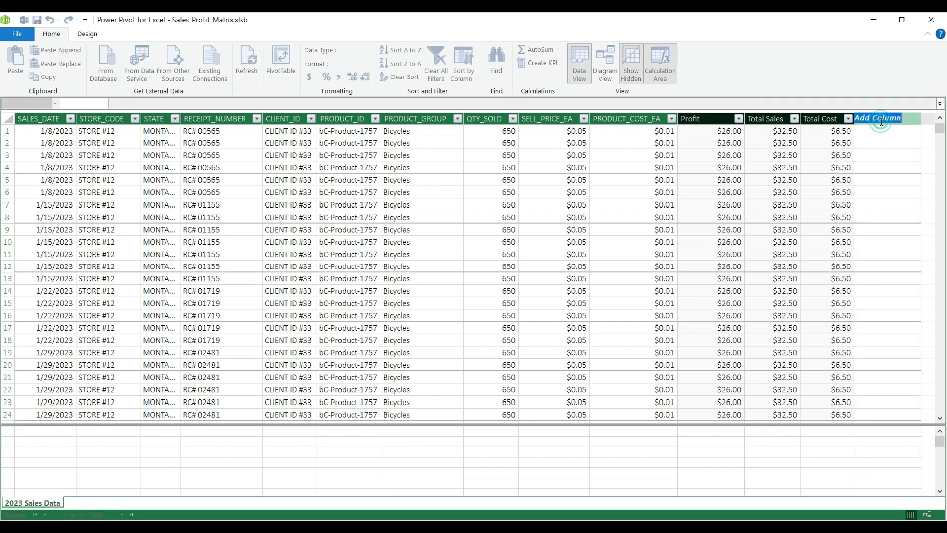
text(Pr)
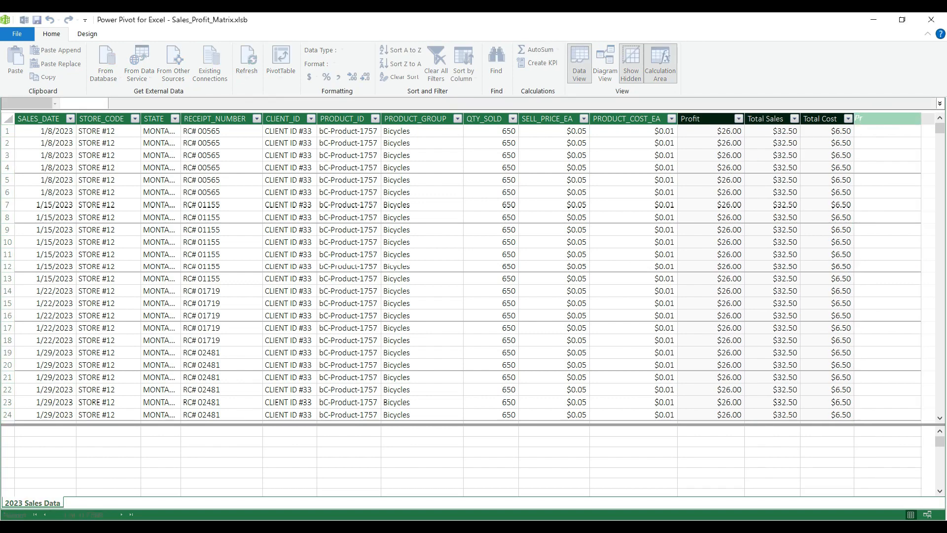
text(ofit%)
key(Return)
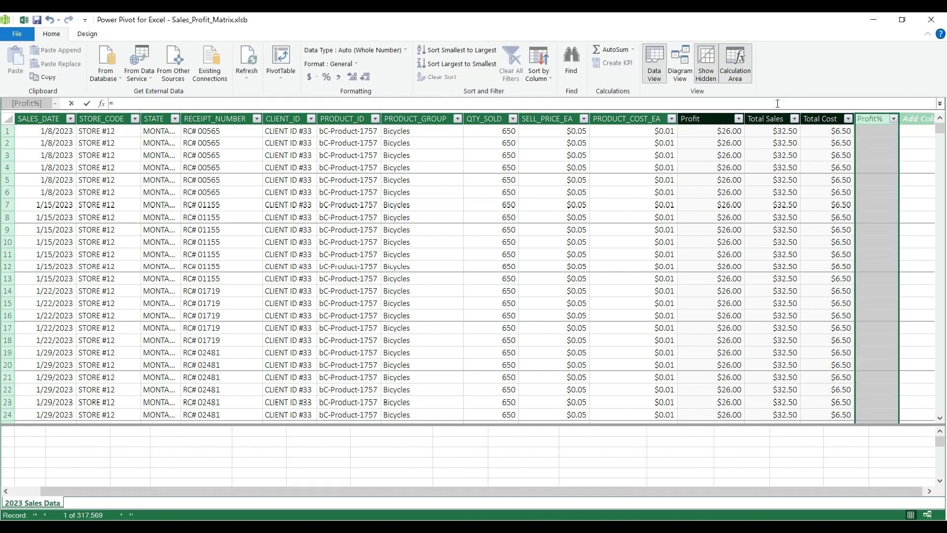
text(pro)
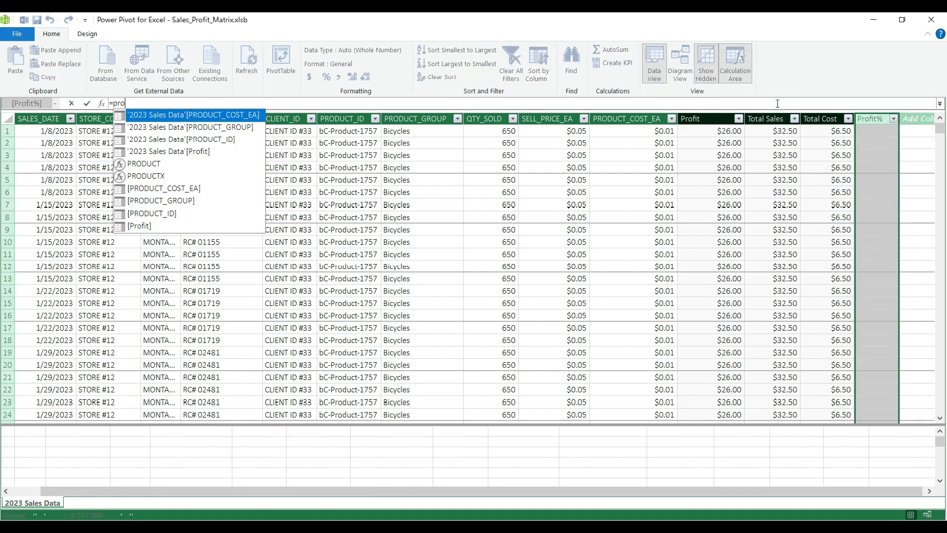
key(Down)
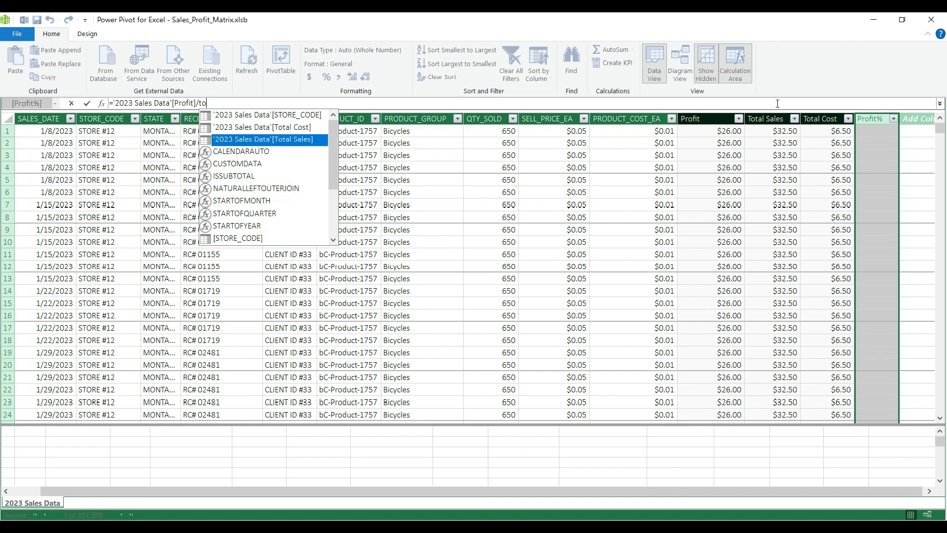
key(Tab)
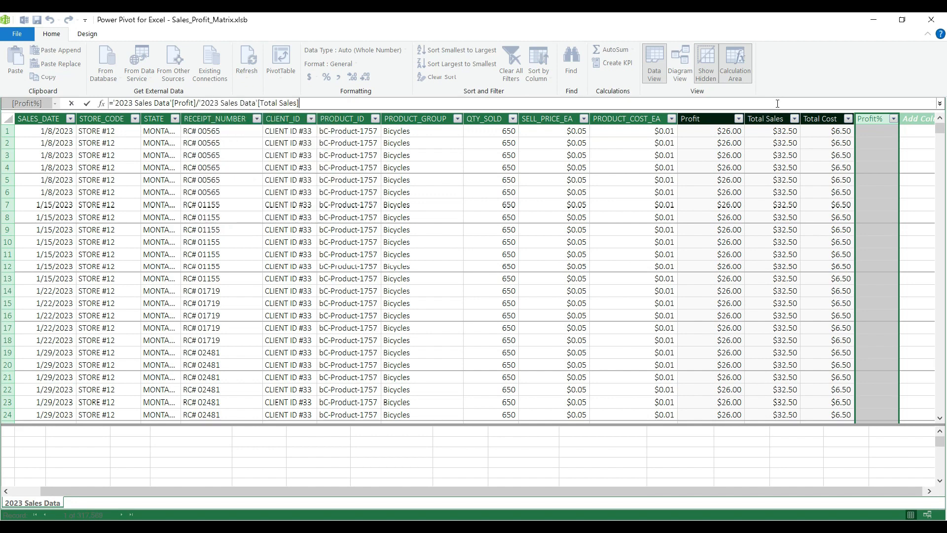
key(Return)
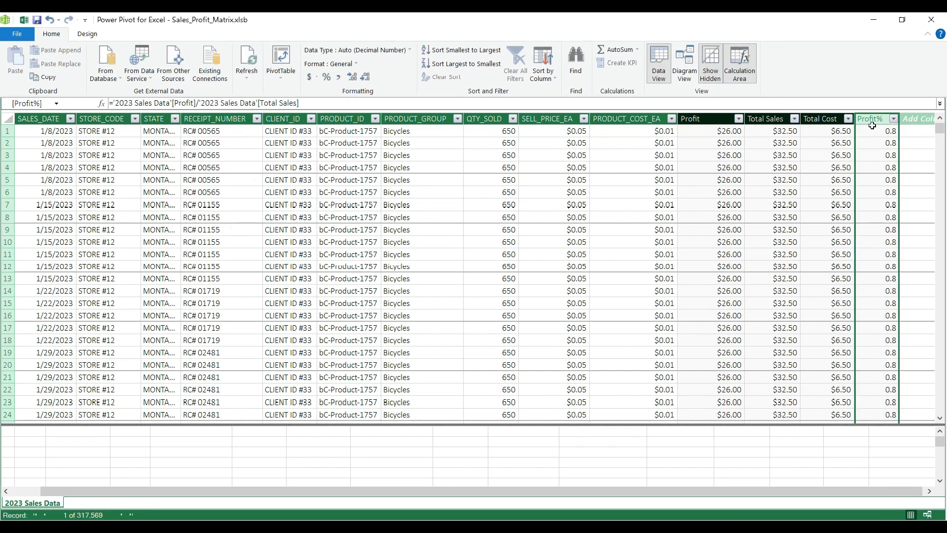
click(326, 76)
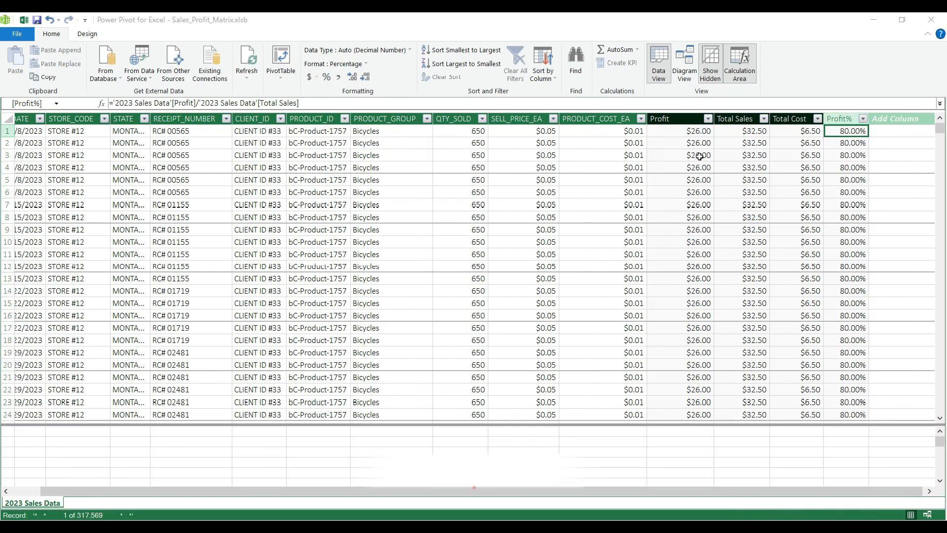
drag(690, 130, 852, 132)
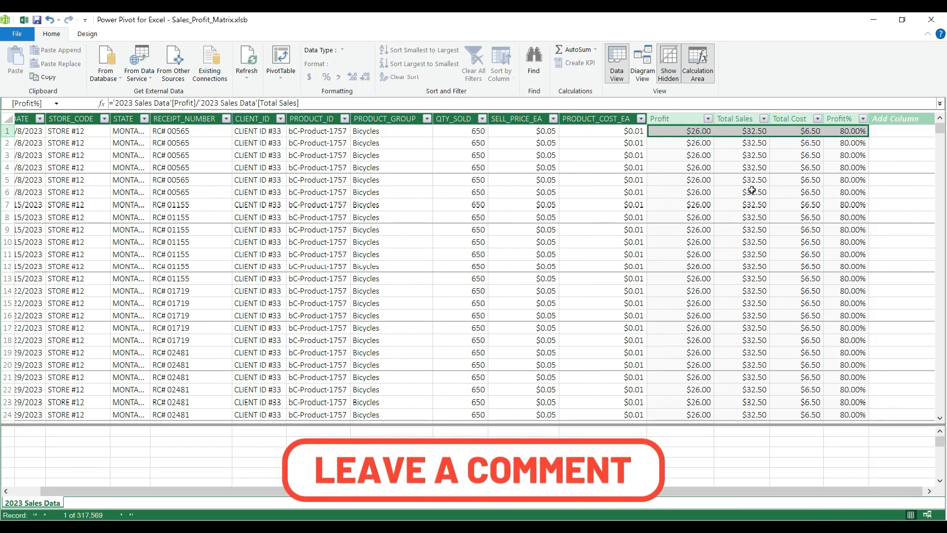
Add a new column named Profit_Group after Profit%
click(885, 118)
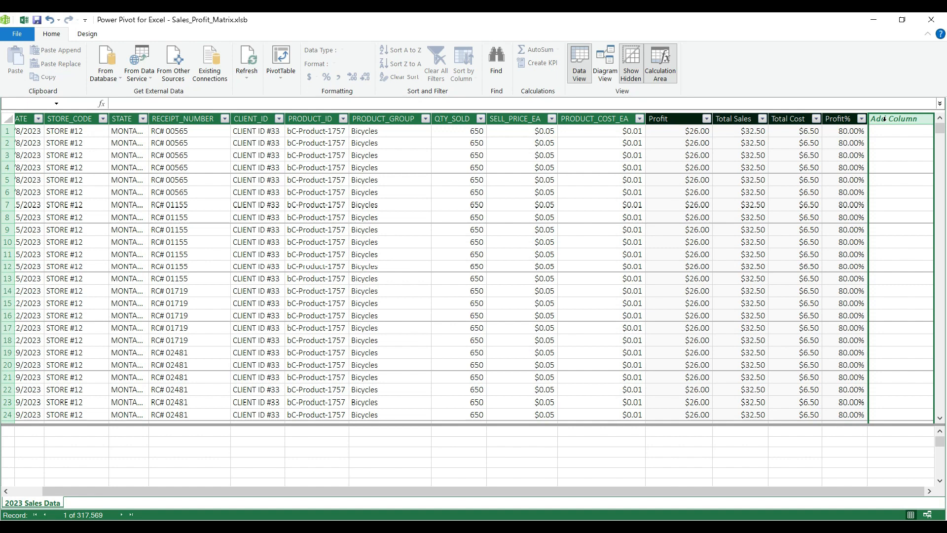
double_click(884, 119)
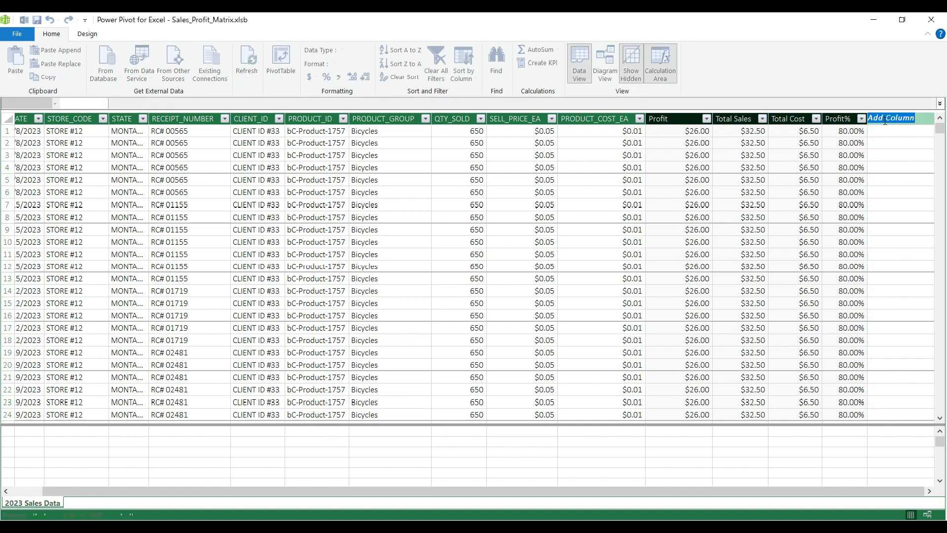
text(Profit_Group)
key(Return)
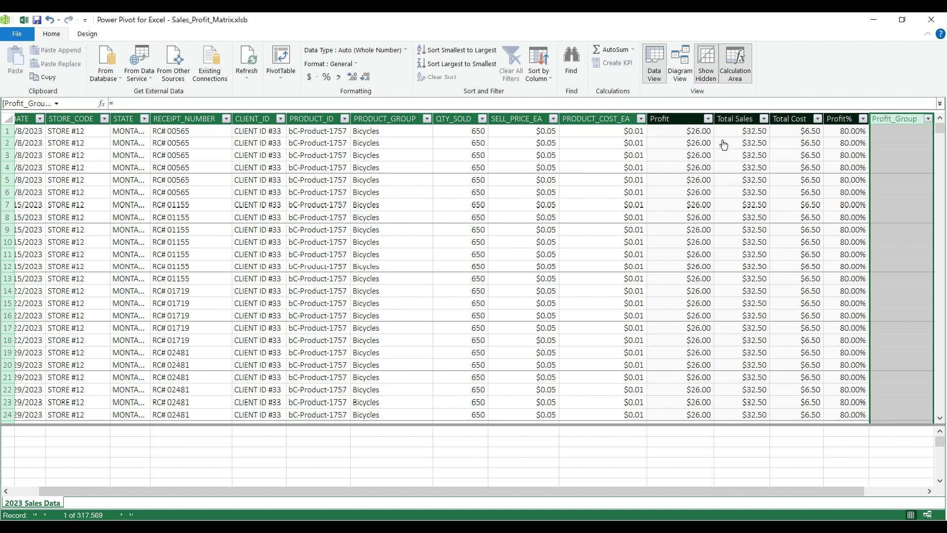
Start the Profit_Group column's formula by declaring a Profit_Group variable with VAR that holds a SWITCH function with TRUE() as its expression
click(939, 104)
click(333, 108)
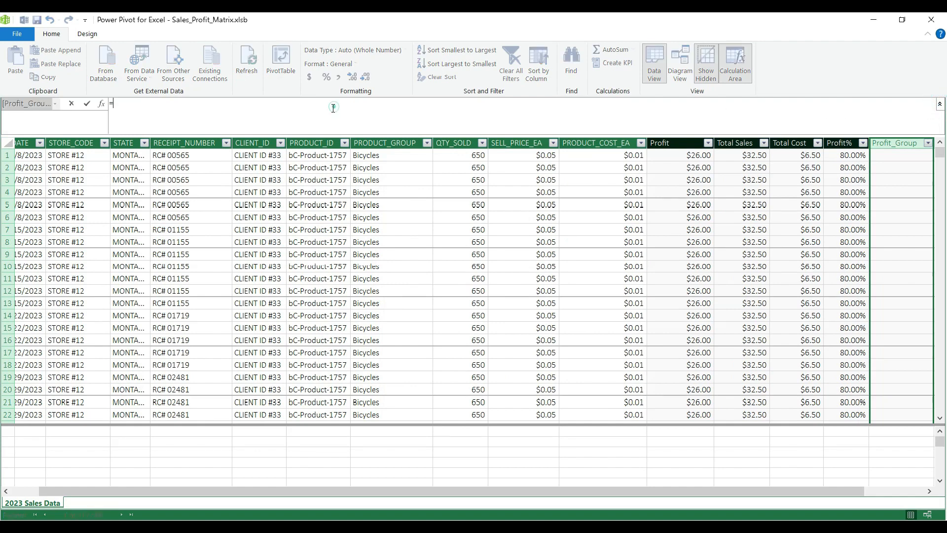
text(=VAR)
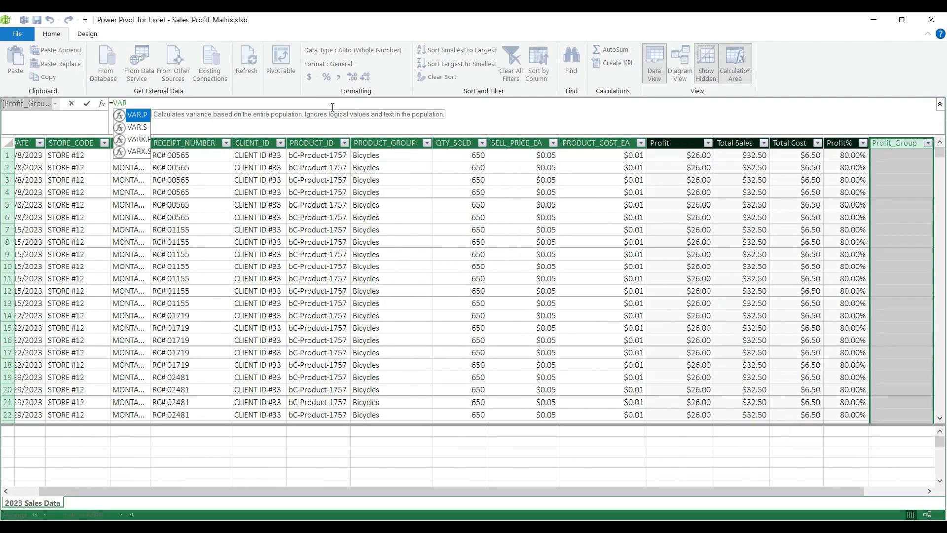
key(Escape)
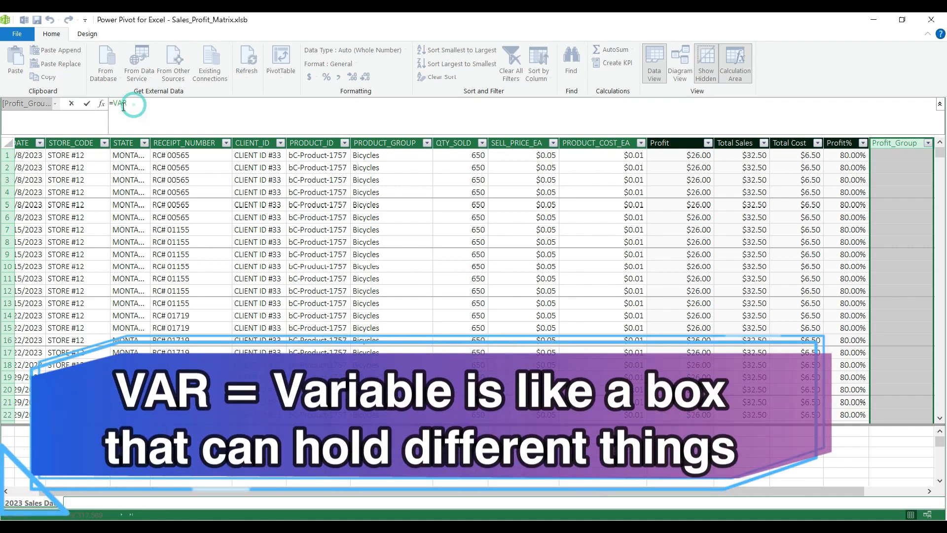
text(Pro)
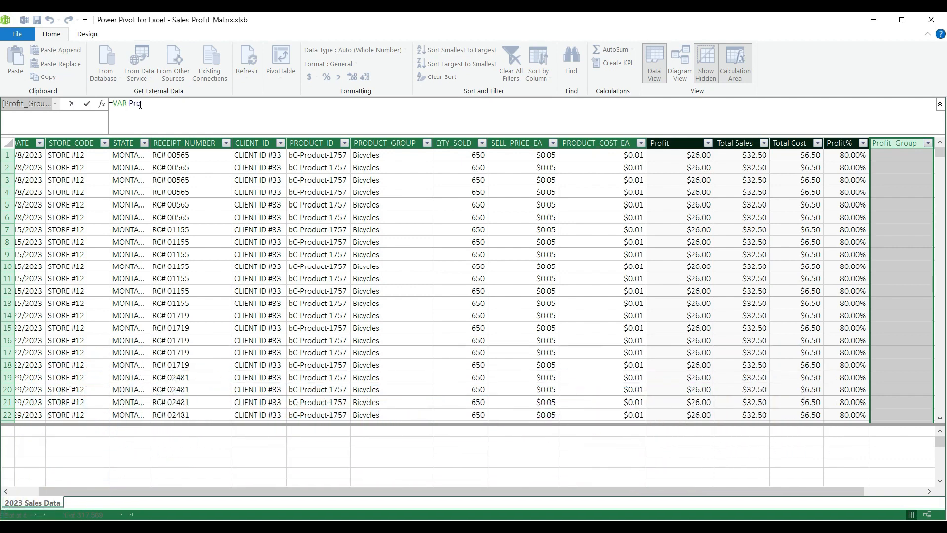
text(fit_Group =)
text(sw)
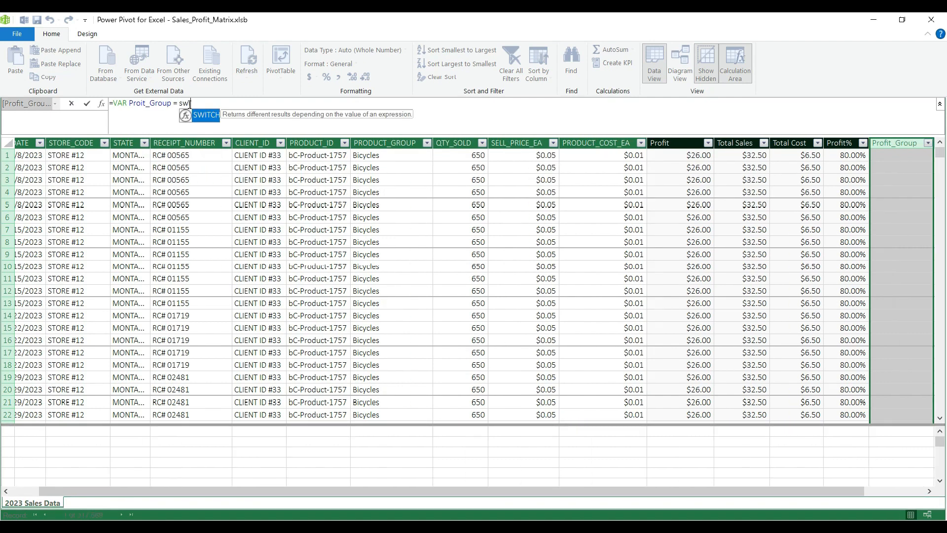
key(Tab)
text(true)
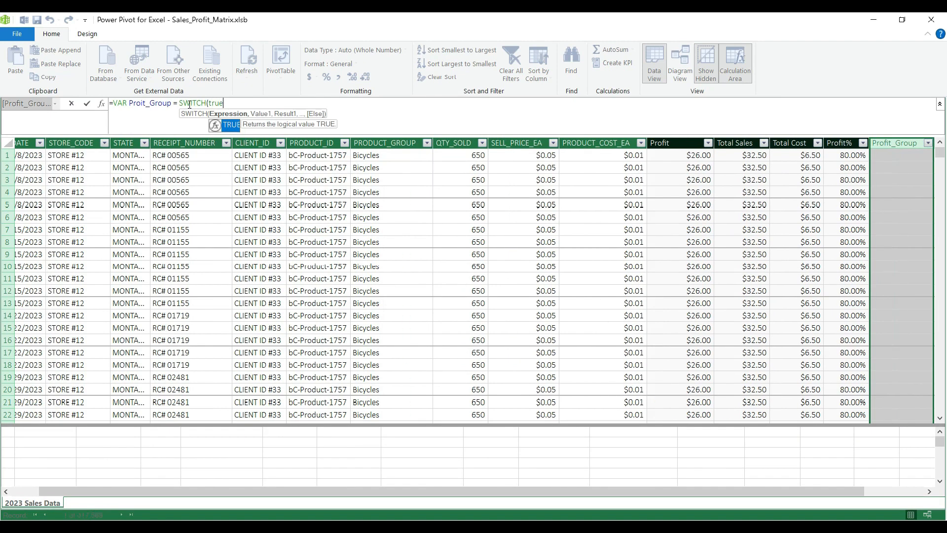
key(Tab)
text(),)
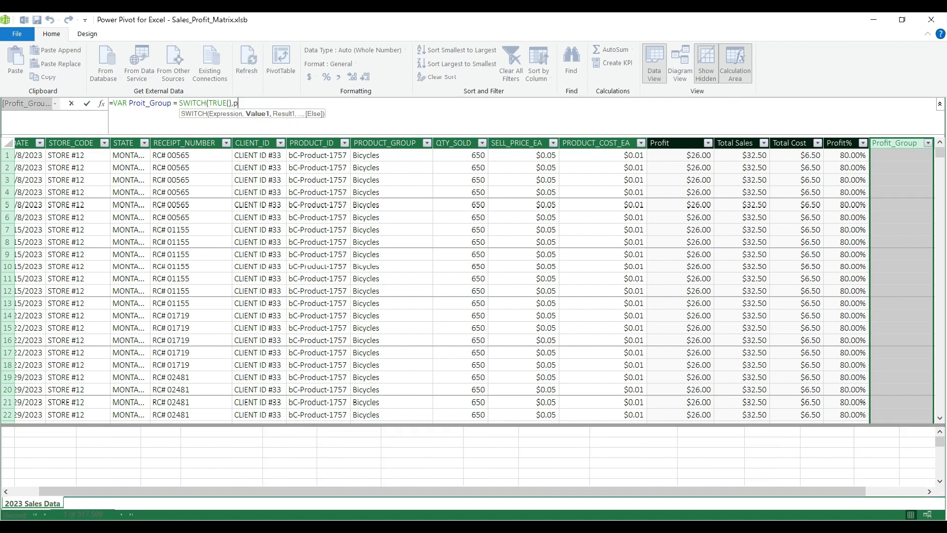
Add the first SWITCH case, returning "_ >= 0_" when '2023 Sales Data'[Profit%] <= 0, and begin a new line
text('2023 Sales Data'[Profit%])
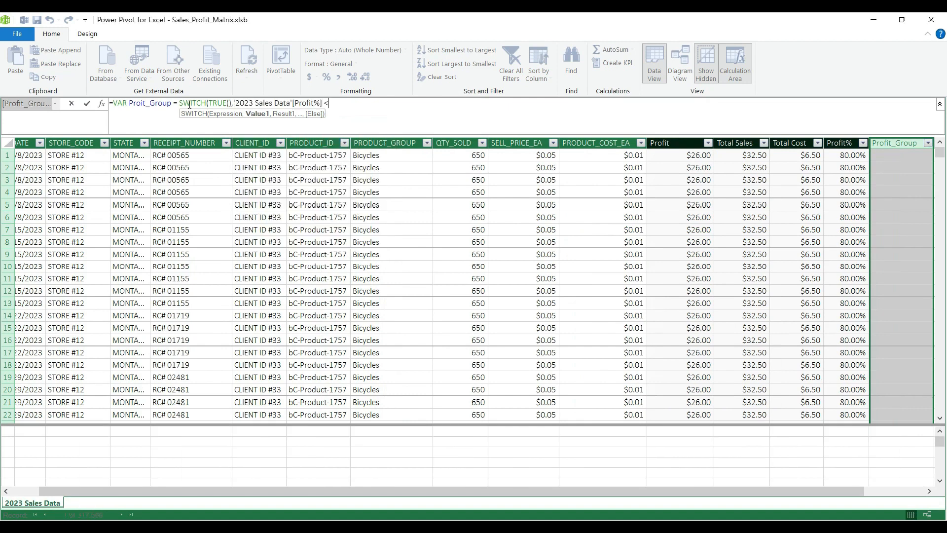
text( <= 0,)
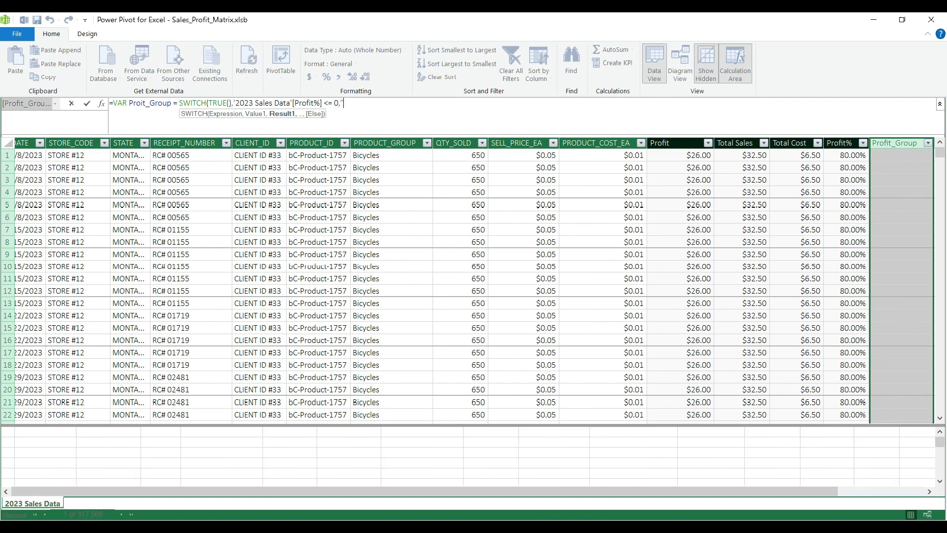
text(")
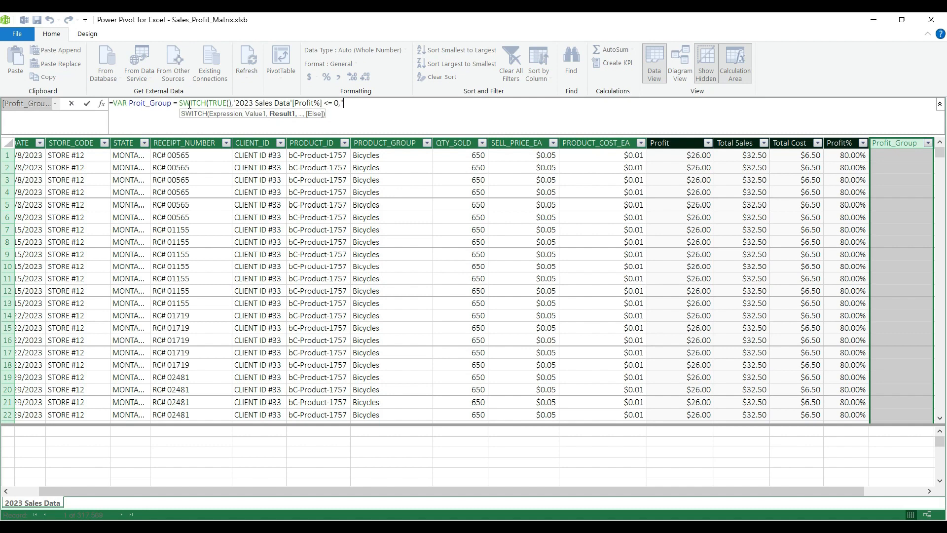
text(_ >= 0_",)
key(shift+Return)
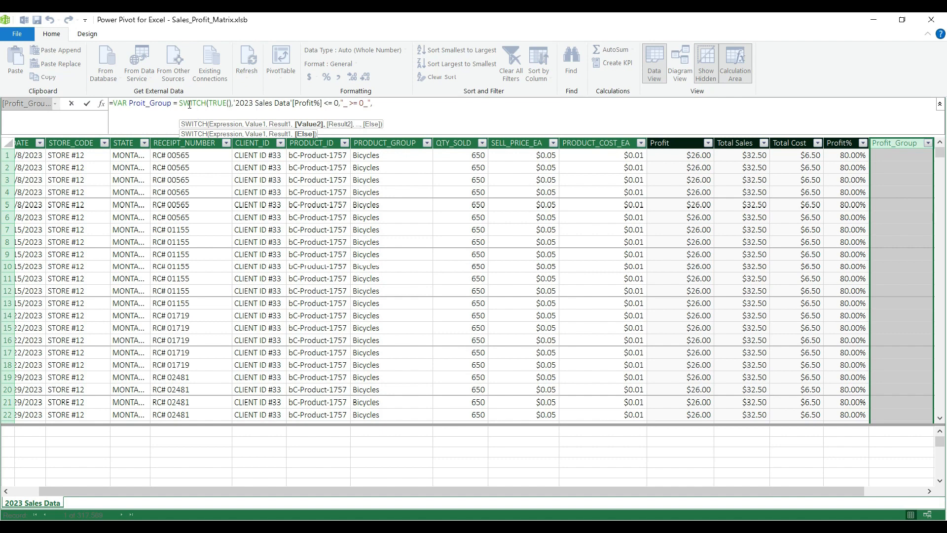
Add SWITCH cases labelling Profit% in 10% bands from "_ 0 - 10% _" to "_ 90 - 100% _", plus "_ 100+ % _" above 1
text('2023 Sales Data'[Profit%] > 0)
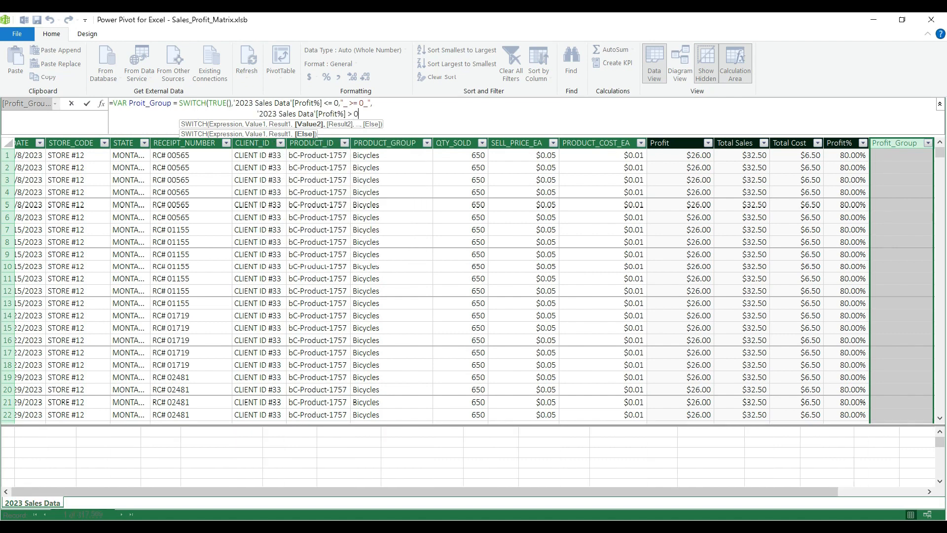
text( && '2023 Sales Data'[Profit%] < 0)
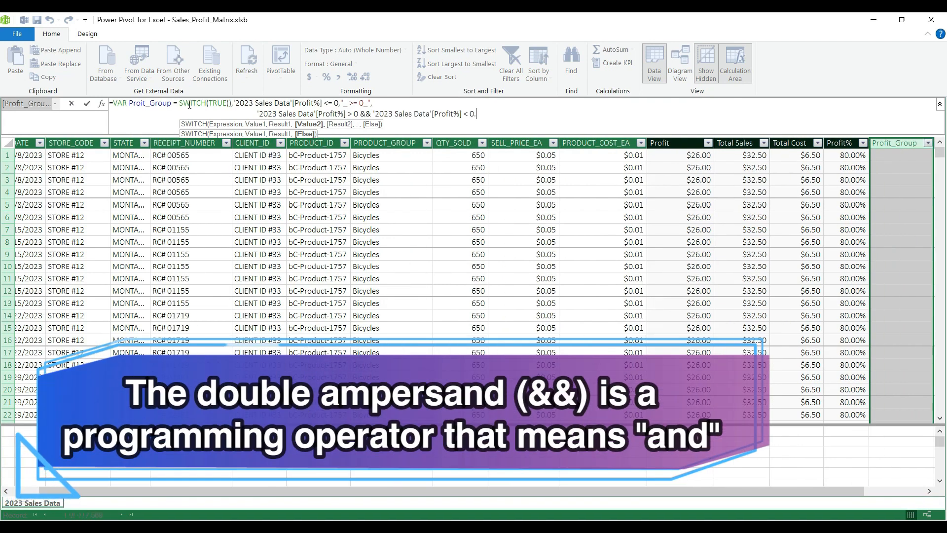
text(.1,"_)
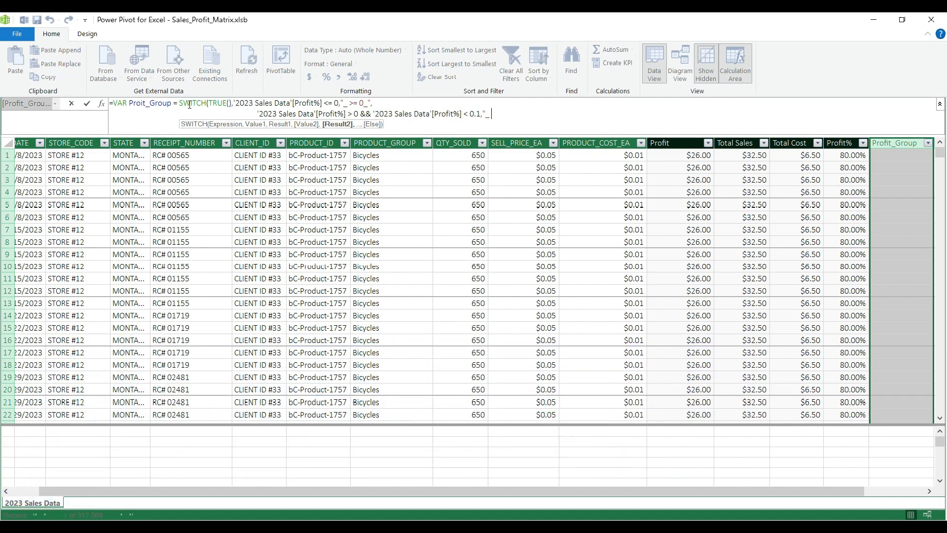
text( 0 - 10% _",)
drag(530, 114, 259, 120)
click(537, 116)
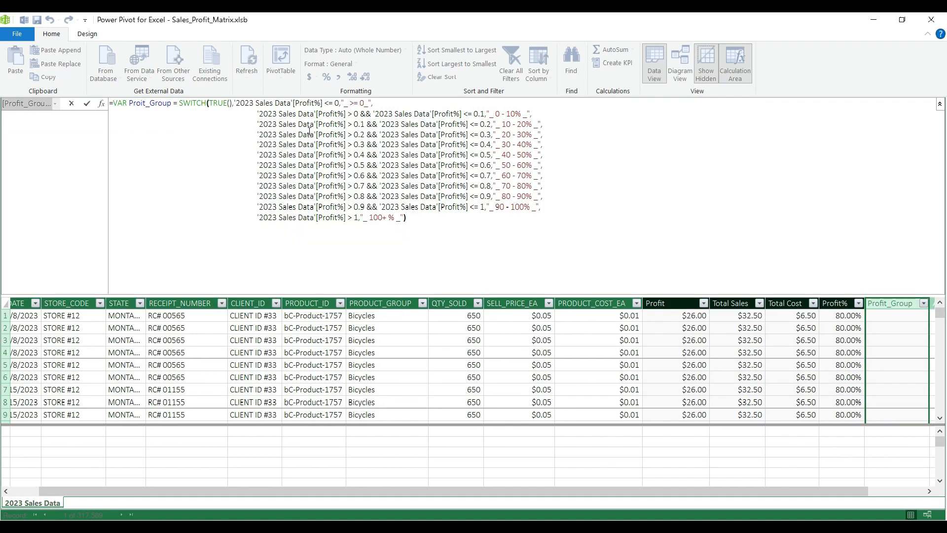
Review the Profit% range conditions and their band labels in the SWITCH formula
drag(263, 120, 537, 207)
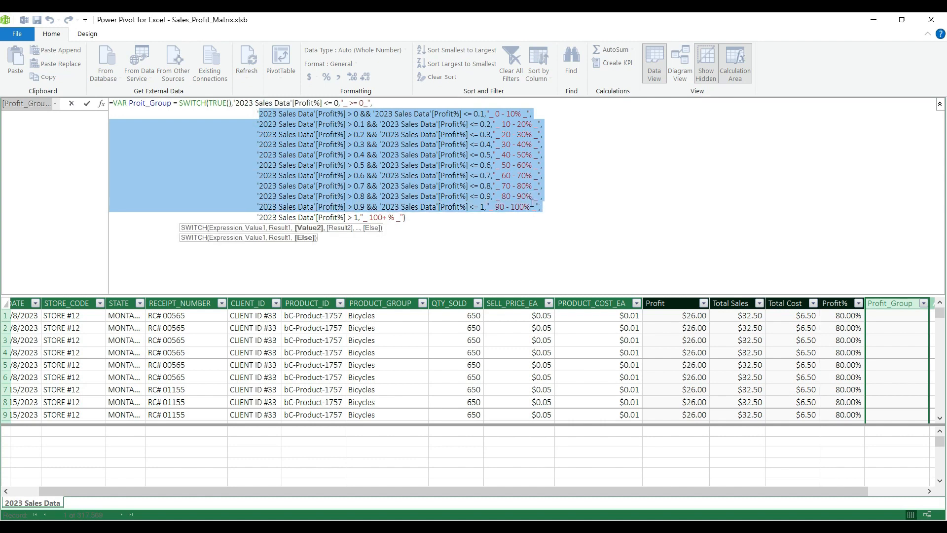
click(517, 165)
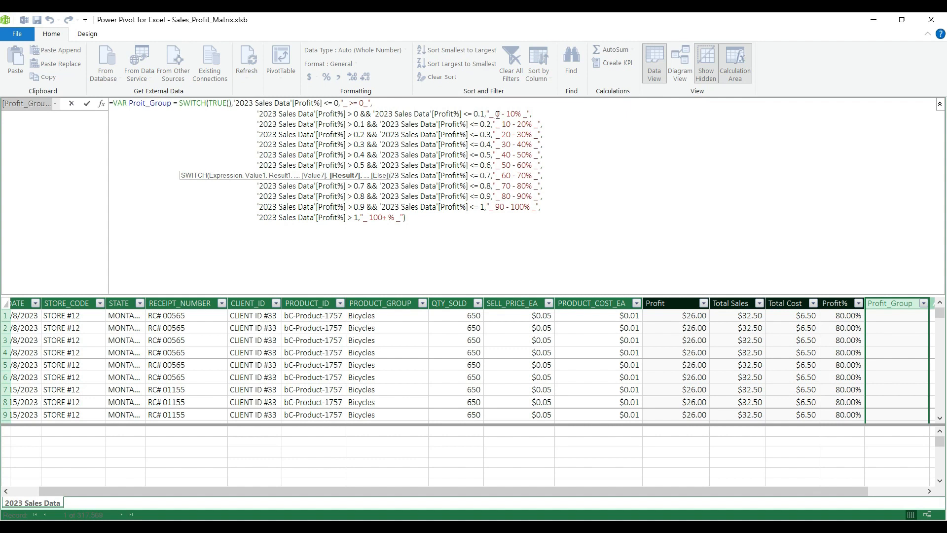
triple_click(474, 135)
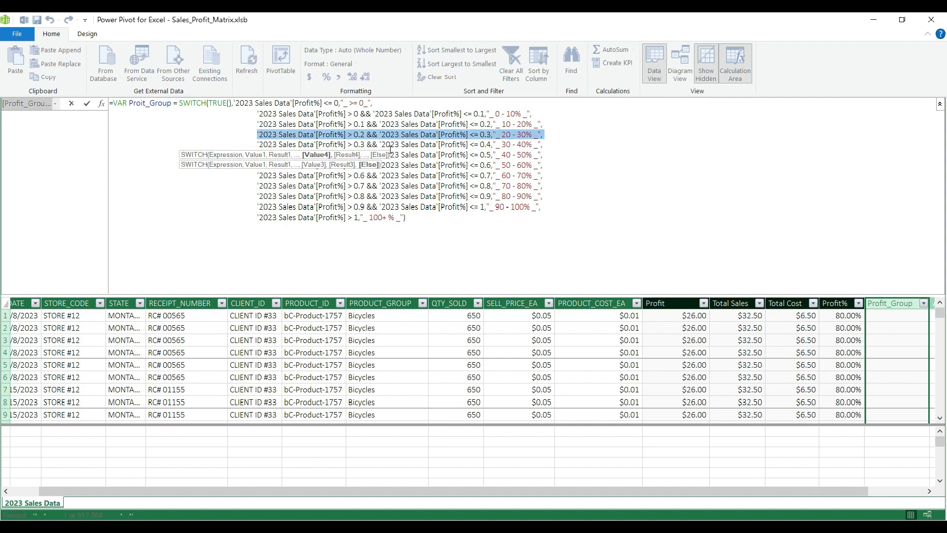
drag(257, 134, 543, 135)
click(522, 134)
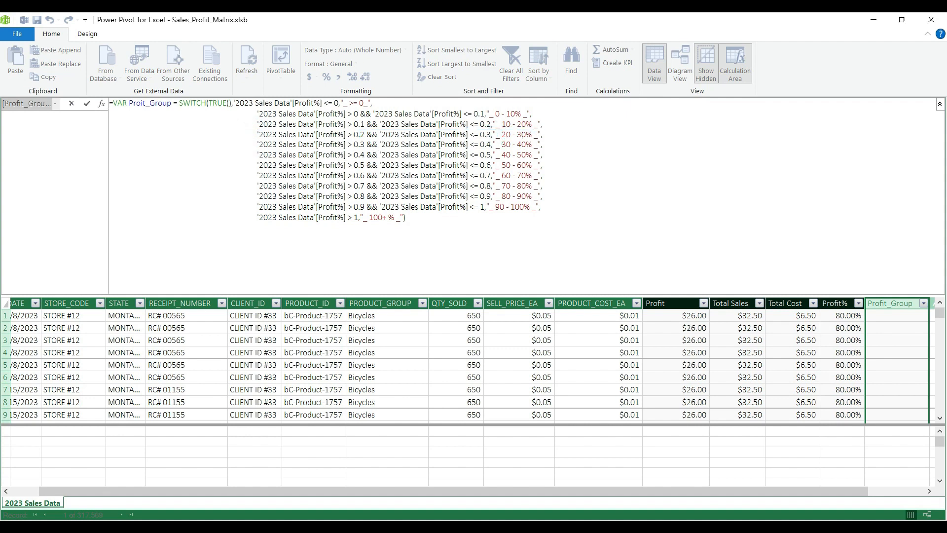
Correct the misspelled variable name to Profit_Group, end the formula with RETURN Profit_Group and commit it
click(422, 219)
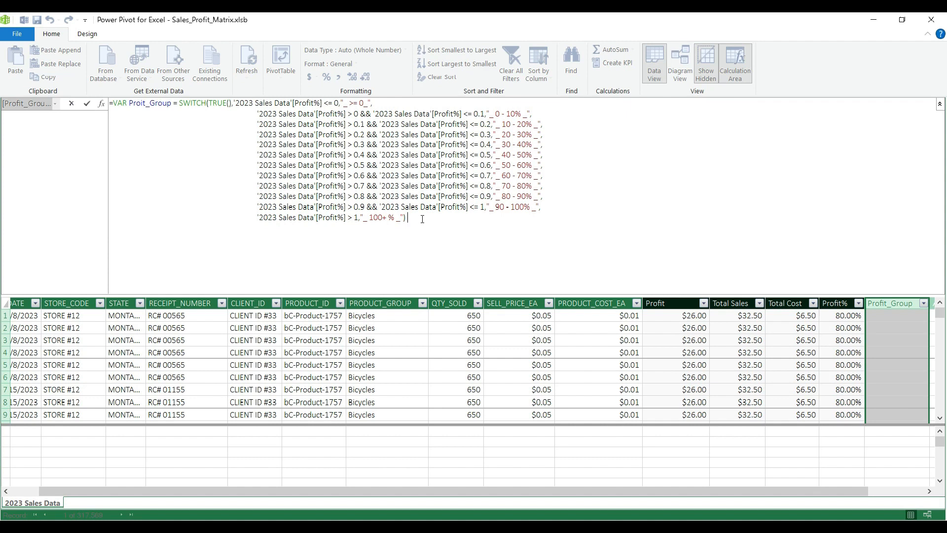
text(RETURN)
text(f)
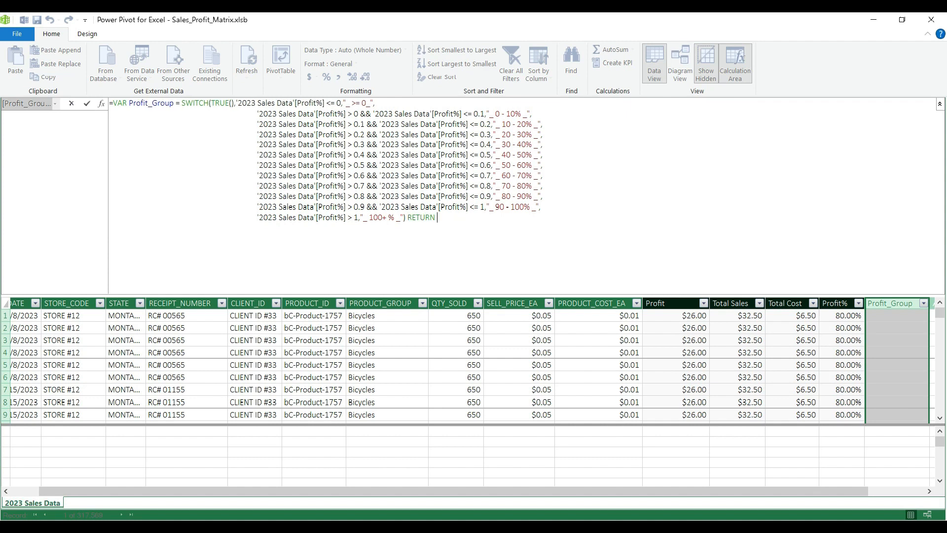
text(Profit)
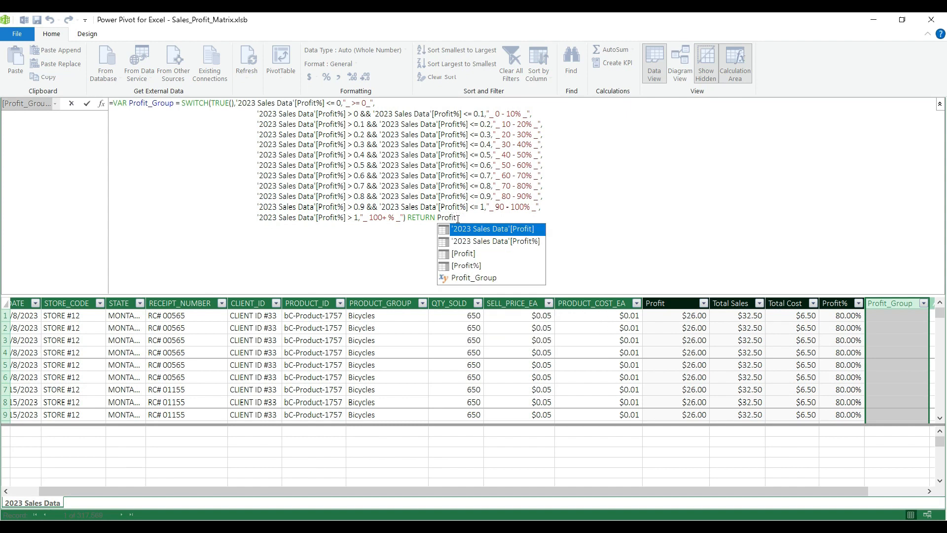
drag(133, 103, 179, 108)
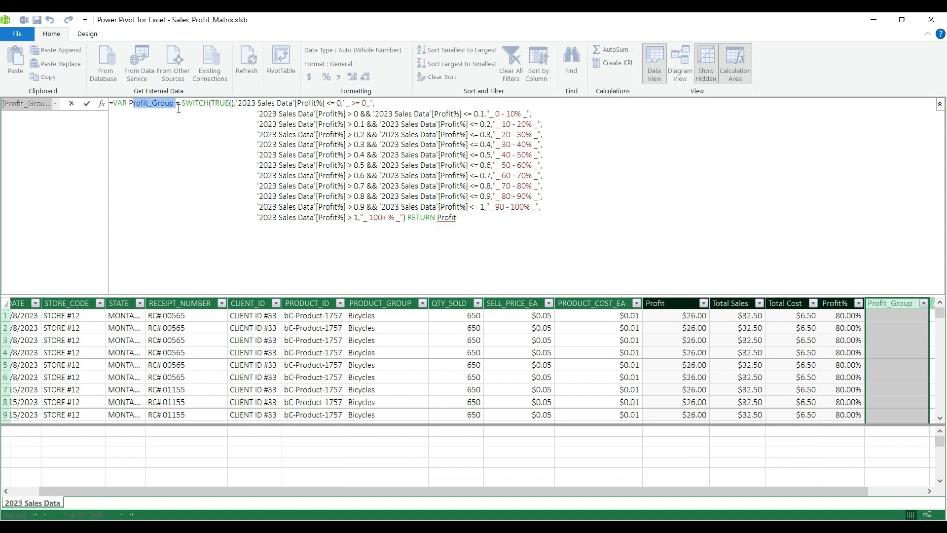
click(457, 218)
key(BackSpace)
key(BackSpace)
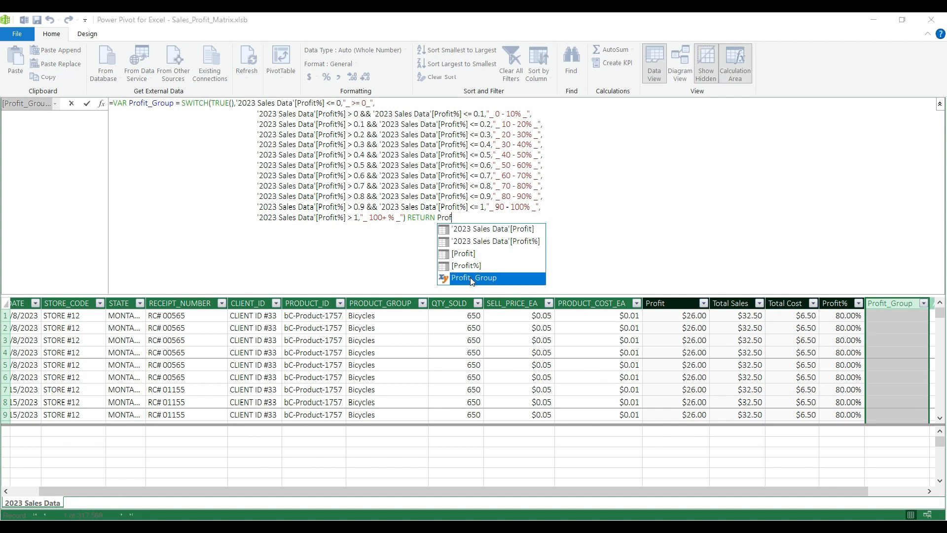
double_click(472, 279)
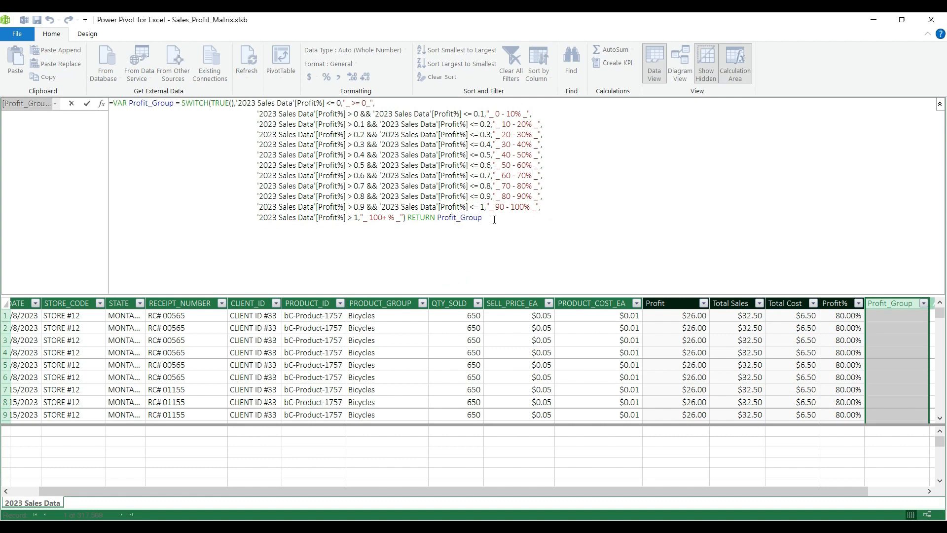
key(Return)
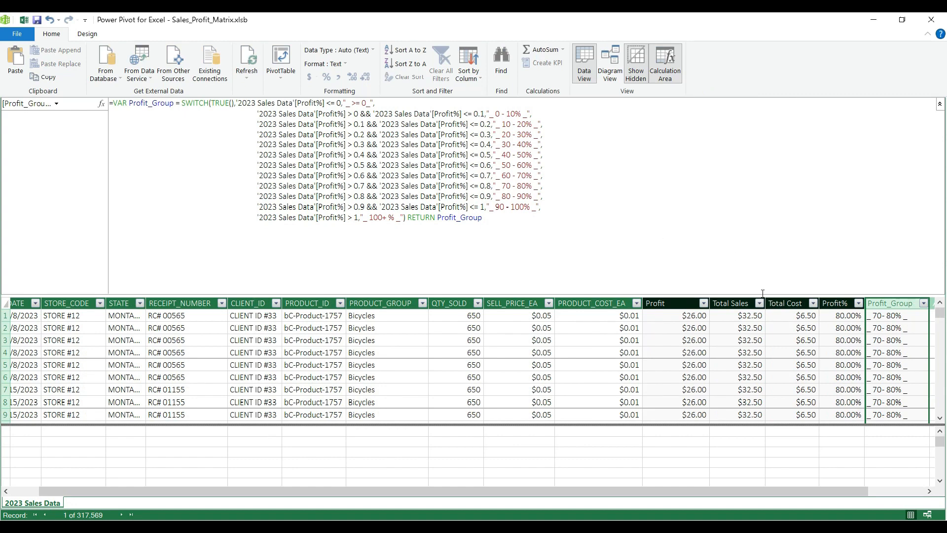
Collapse the expanded formula area and look through the Profit_Group column's filter values without filtering
drag(763, 295, 762, 246)
click(940, 104)
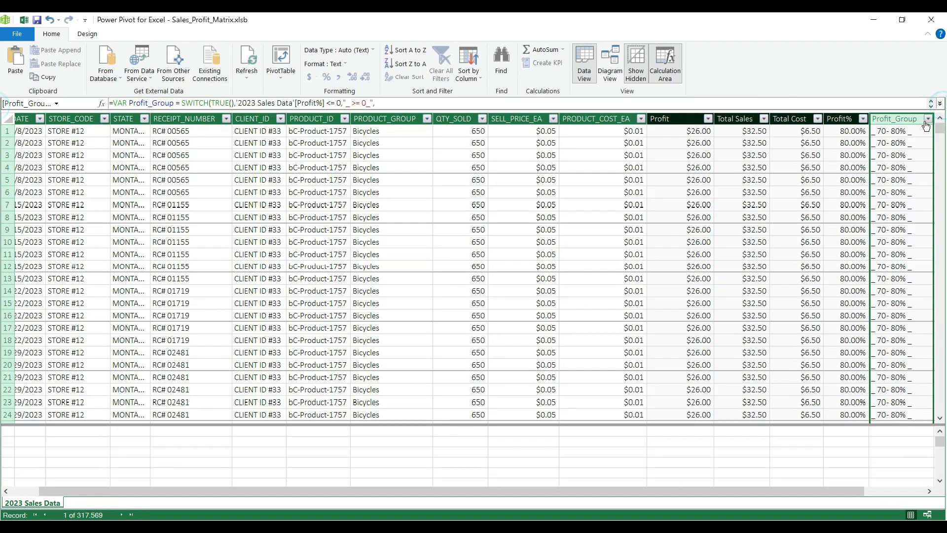
click(928, 118)
scroll(917, 252, down, 2)
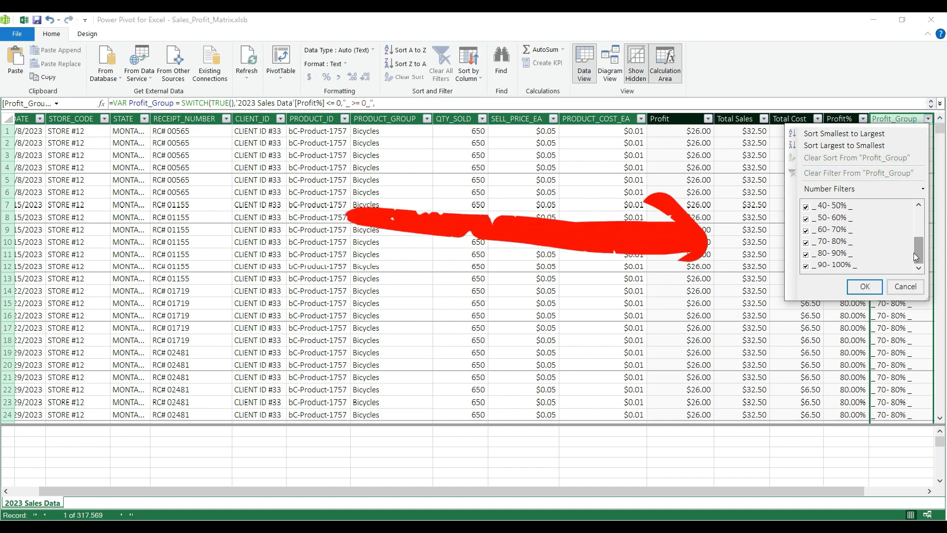
click(896, 282)
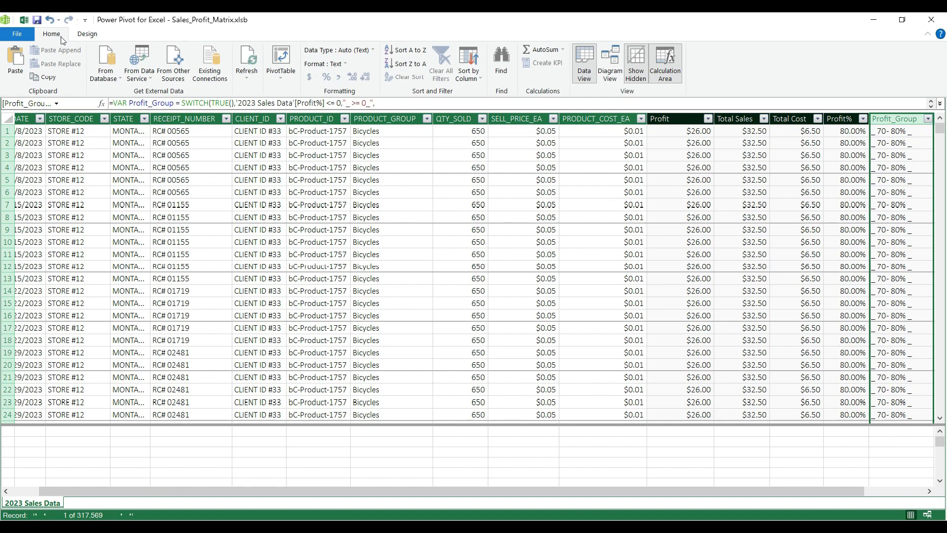
Create a PivotTable from the data model on the existing worksheet at Sheet1 cell A1 and expand the 2023 Sales Data fields
click(279, 79)
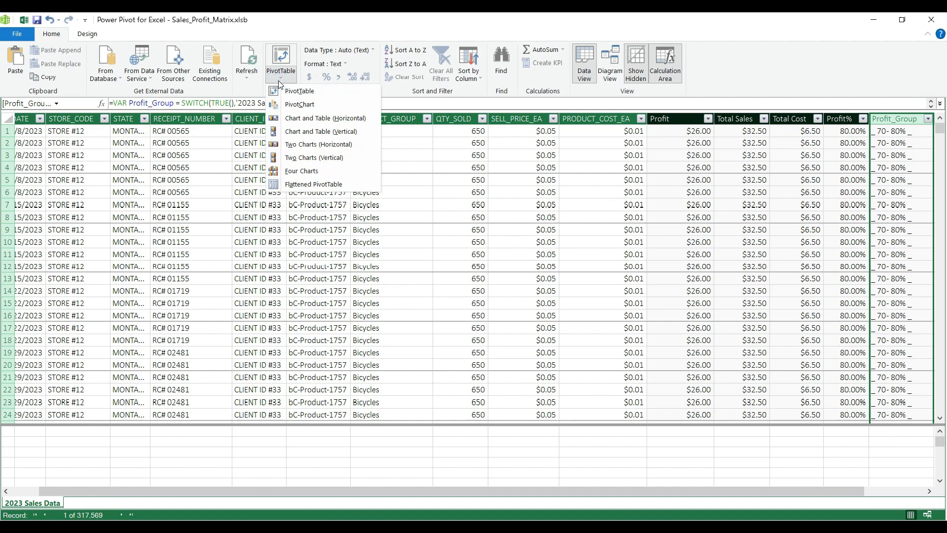
click(309, 92)
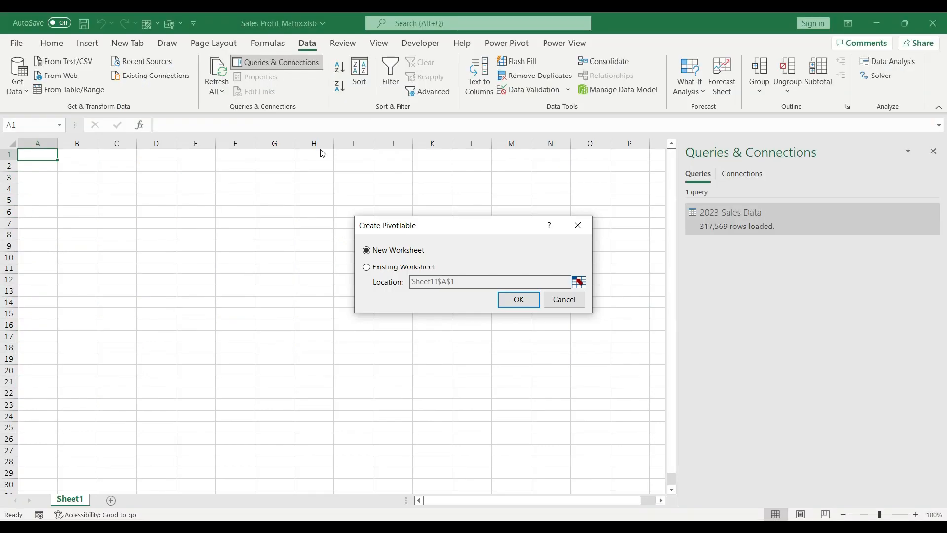
drag(452, 226, 387, 210)
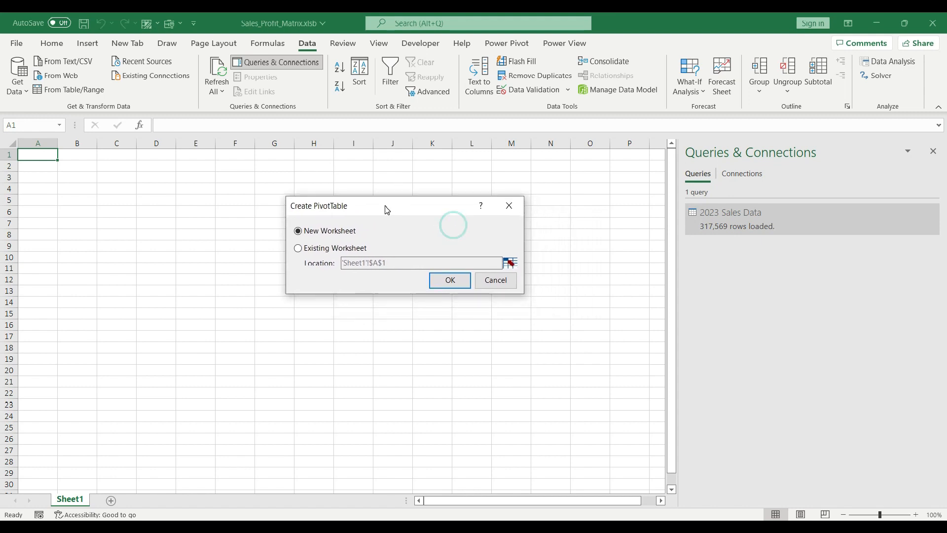
click(314, 250)
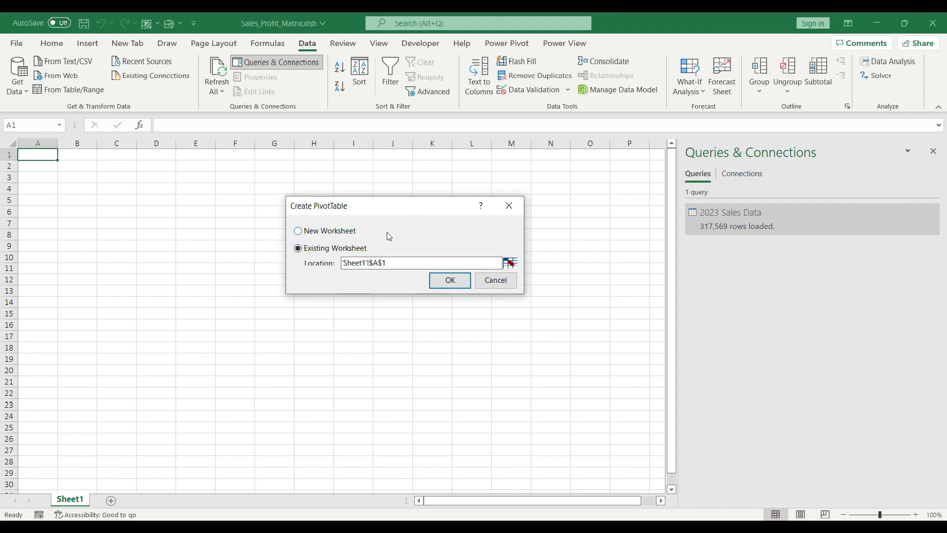
click(440, 280)
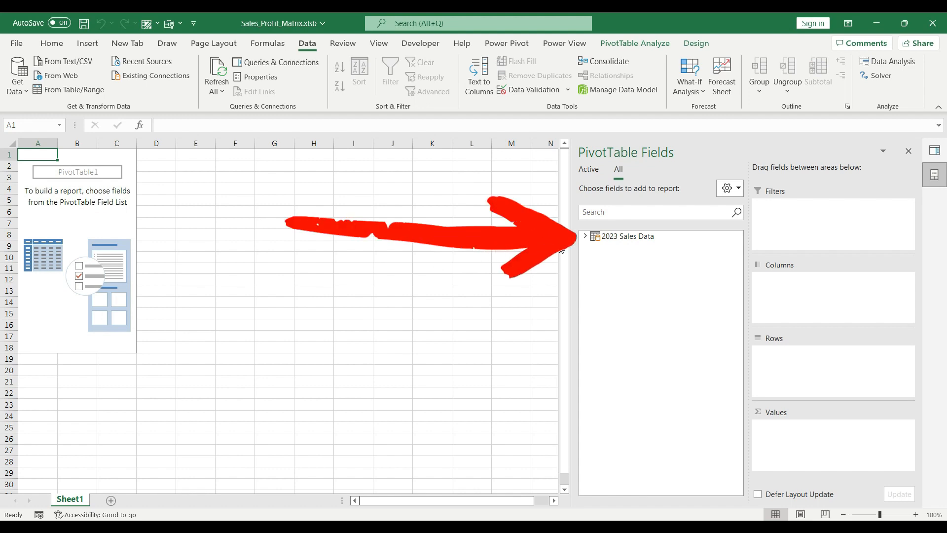
click(585, 236)
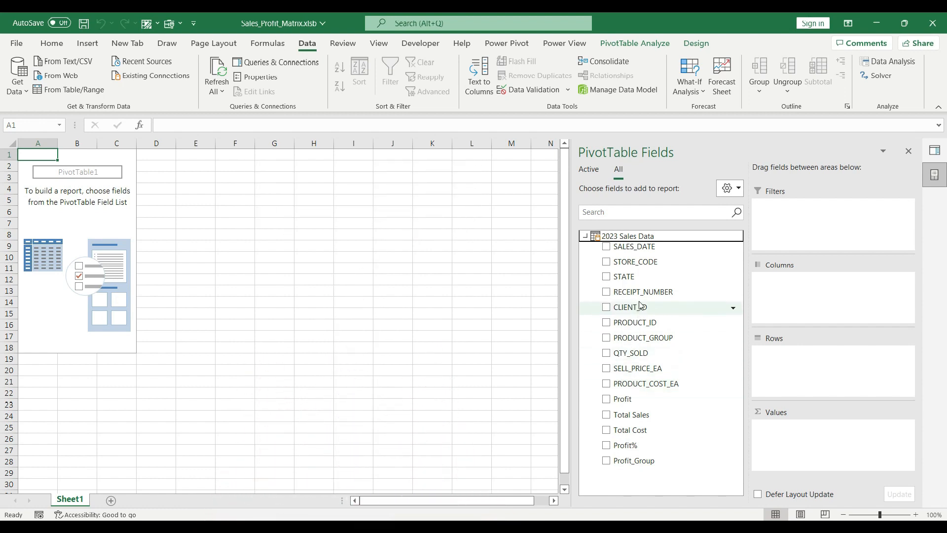
Lay out the PivotTable with STATE in rows, Profit_Group in columns and Total Sales as values, and close the field list
drag(644, 279, 831, 353)
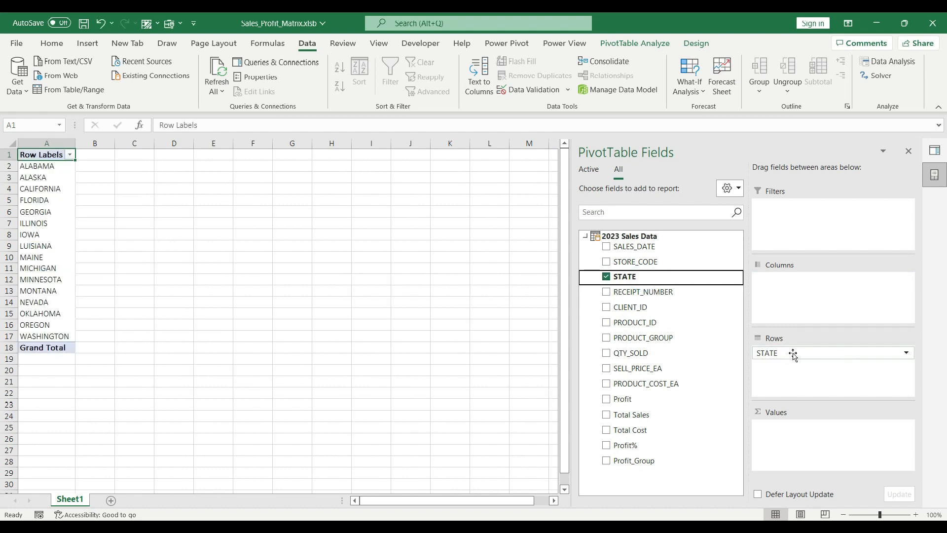
drag(634, 460, 815, 286)
drag(656, 415, 834, 432)
click(908, 151)
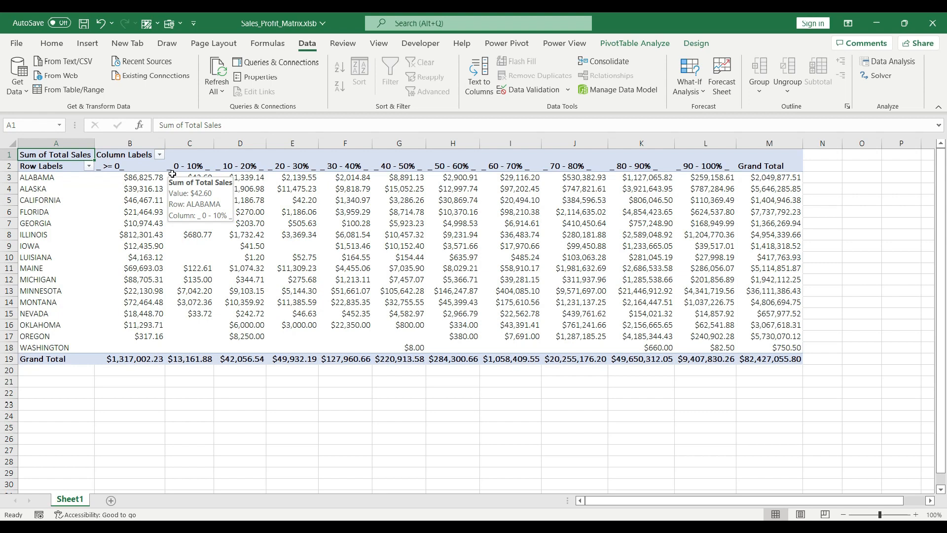
Examine the sales values by state and profit group, comparing Iowa's Grand Total with its individual profit groups
drag(158, 177, 760, 347)
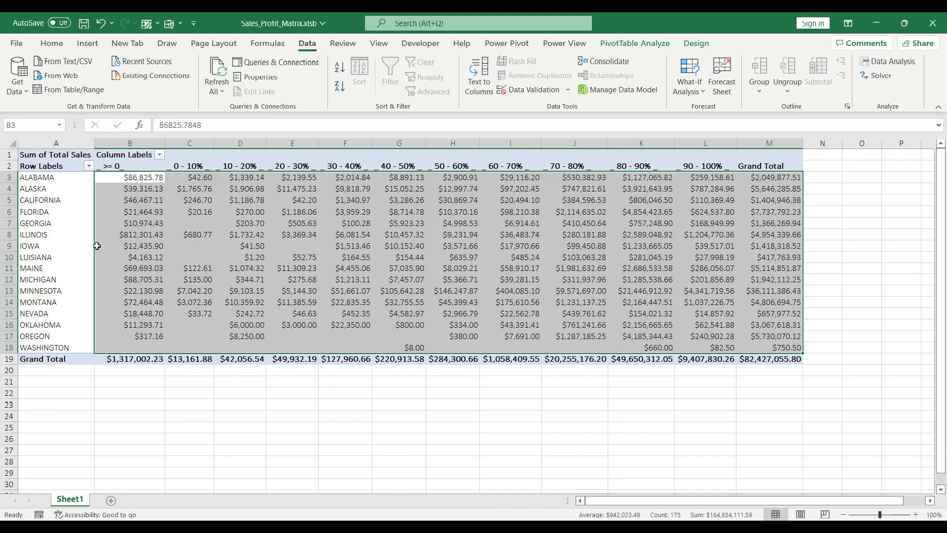
drag(63, 245, 246, 246)
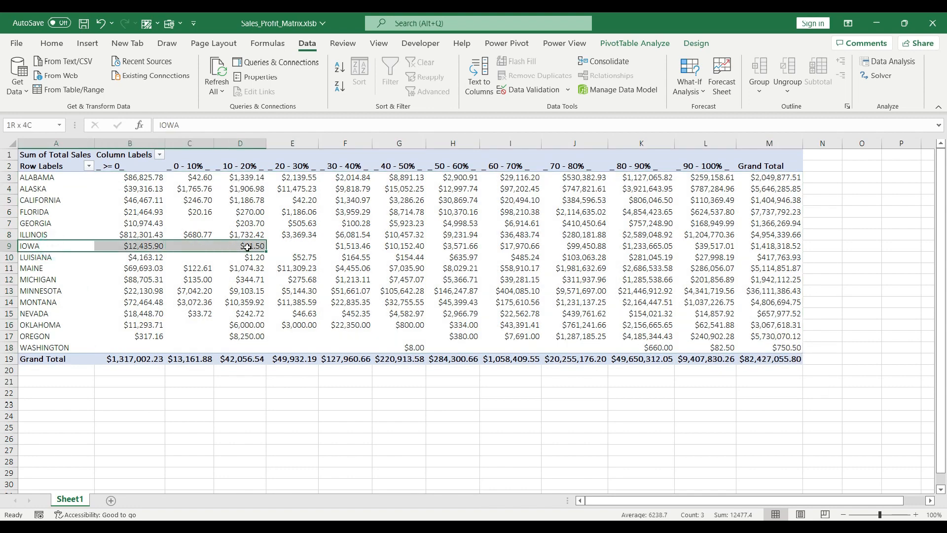
click(770, 245)
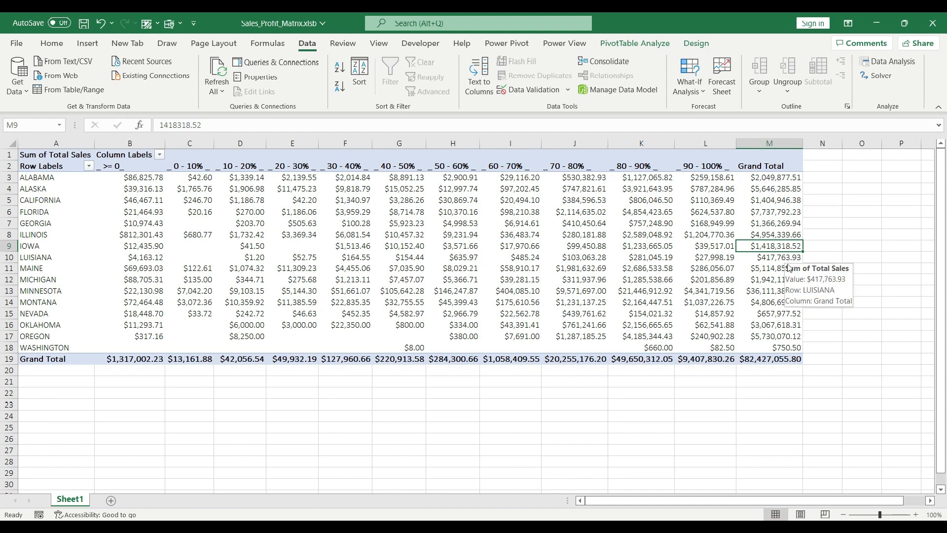
mouse_move(771, 258)
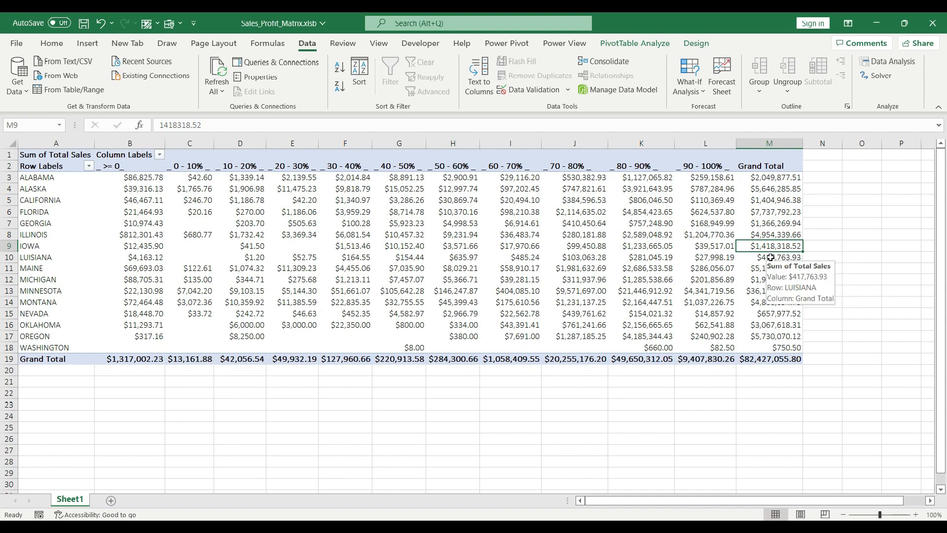
mouse_move(749, 246)
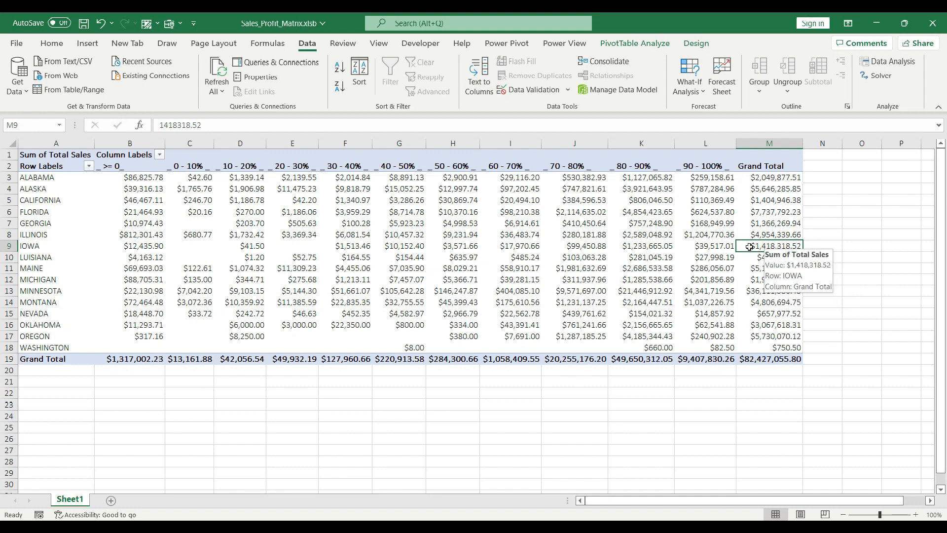
mouse_move(725, 245)
mouse_down()
mouse_move(278, 258)
mouse_move(184, 248)
mouse_move(714, 246)
mouse_up()
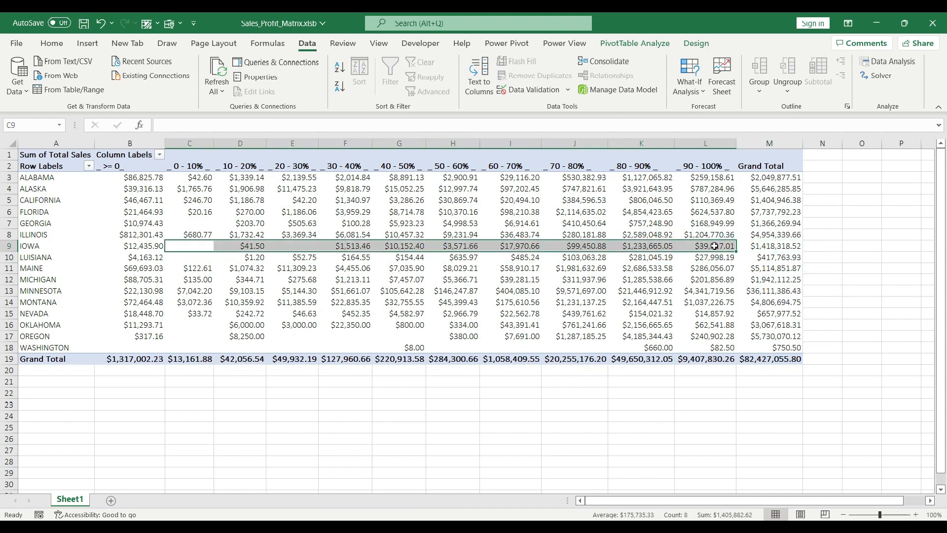
mouse_move(714, 245)
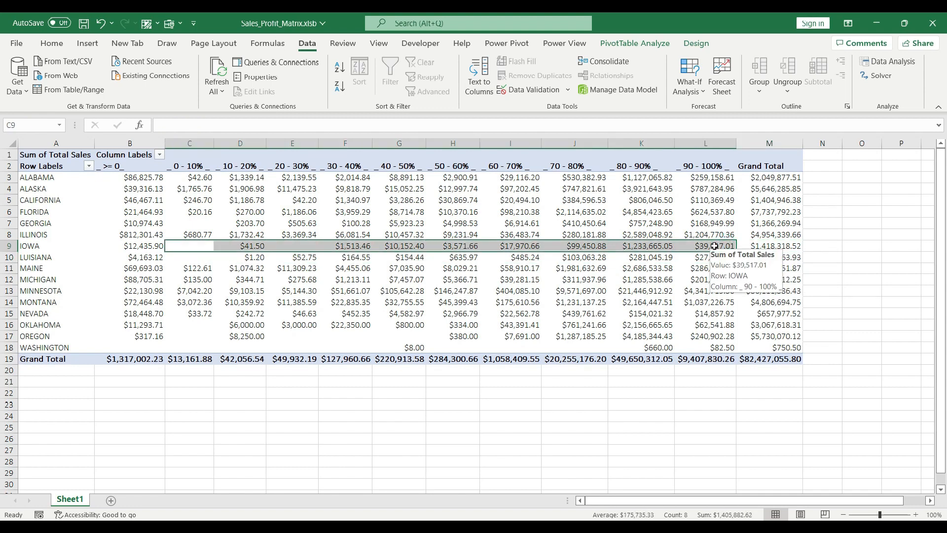
click(658, 245)
mouse_move(658, 245)
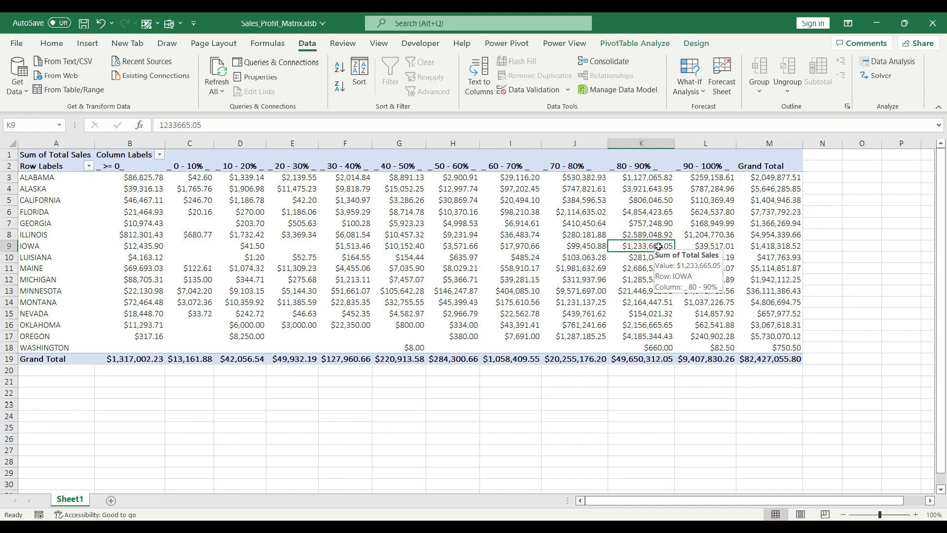
Check the combined Grand Total sales of the profit groups from the >= 0 column through 20 - 30%
click(52, 43)
drag(769, 358, 307, 359)
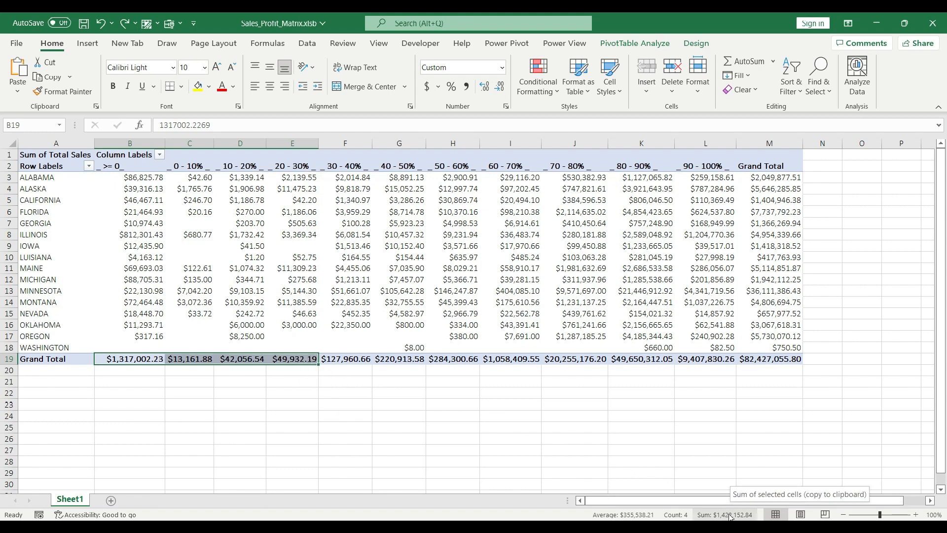
click(298, 360)
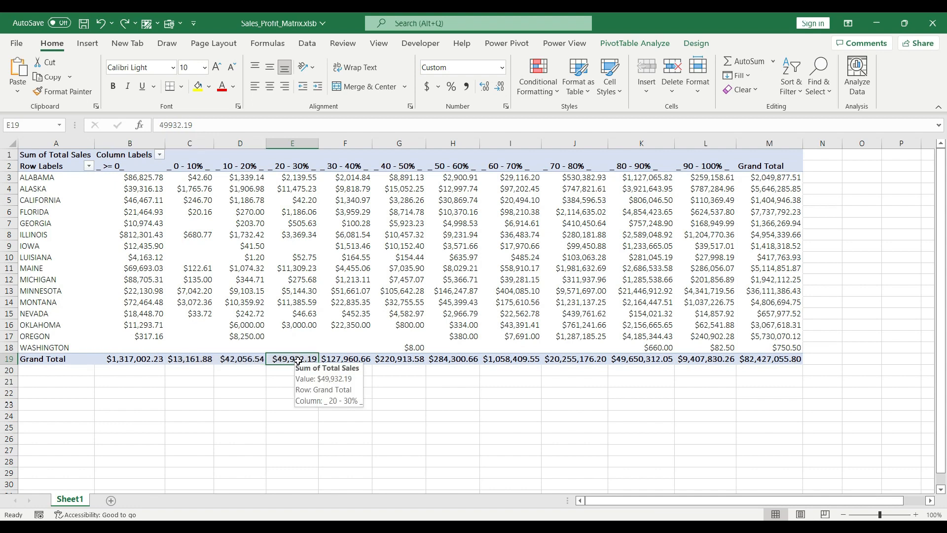
Drill through LUISIANA's 20 - 30% sales value and examine the underlying transaction rows
click(300, 257)
double_click(300, 257)
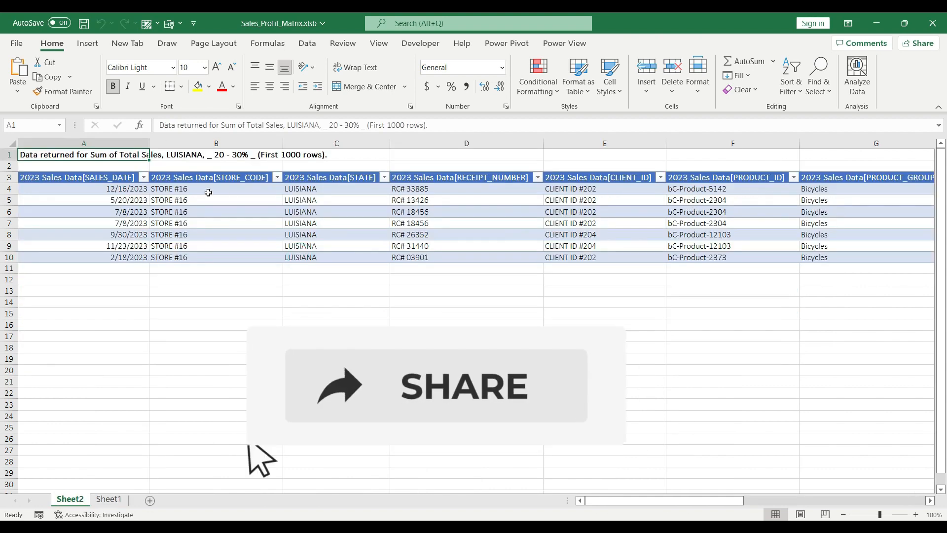
drag(148, 191, 133, 257)
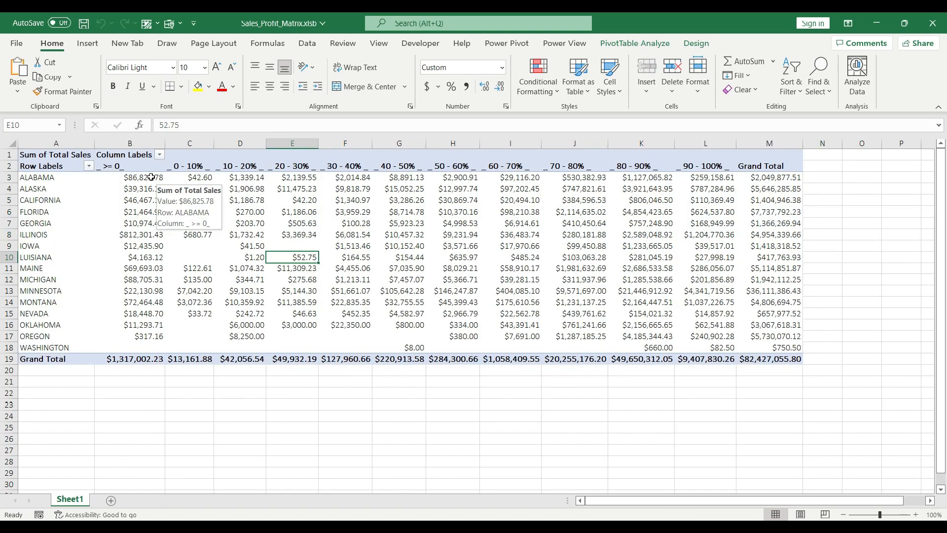
Hide the sheet's gridlines and offset the PivotTable with one blank column before it and seven blank rows above it
scroll(351, 107, down, 6)
click(381, 43)
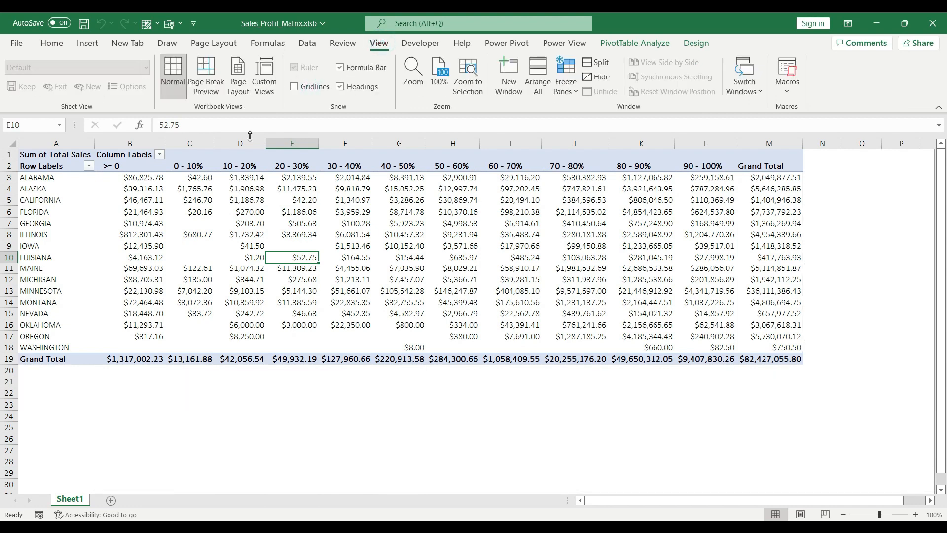
click(71, 142)
right_click(71, 139)
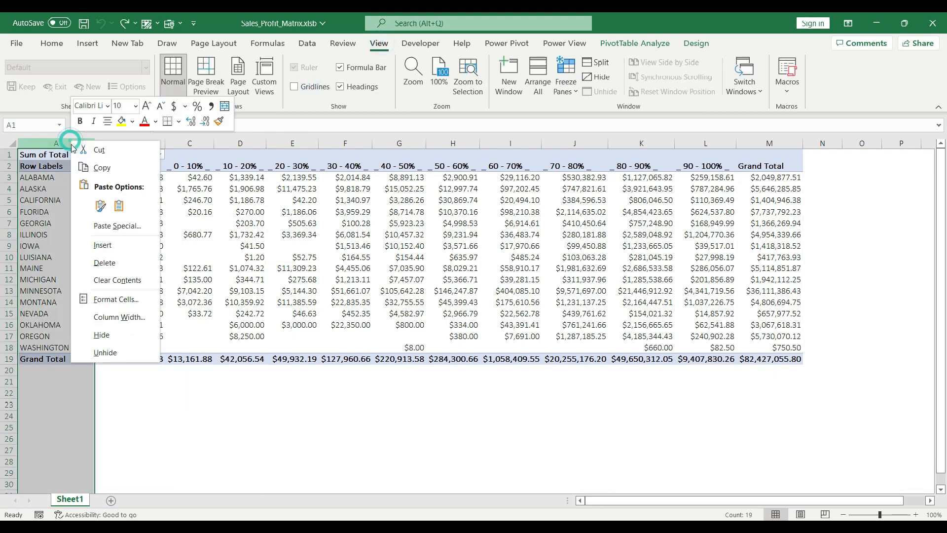
click(112, 245)
click(20, 156)
right_click(19, 155)
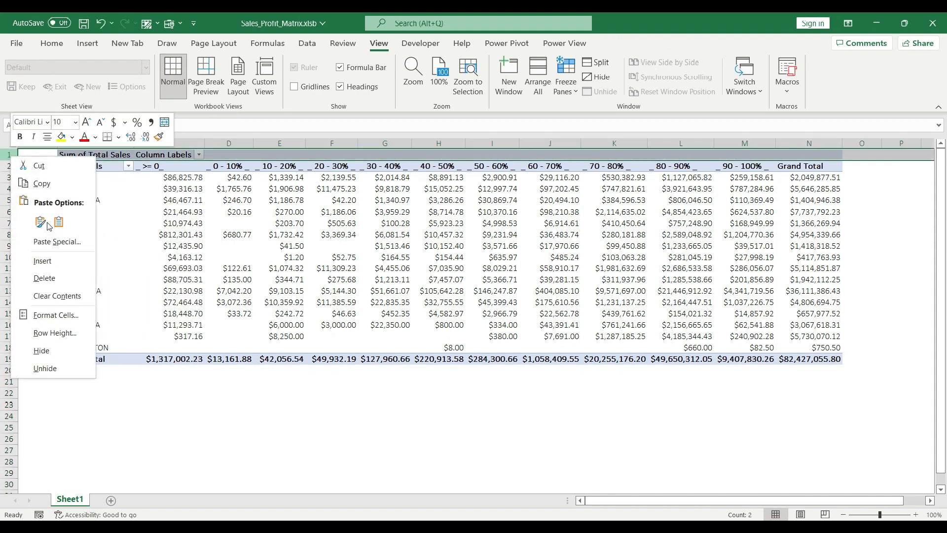
click(53, 258)
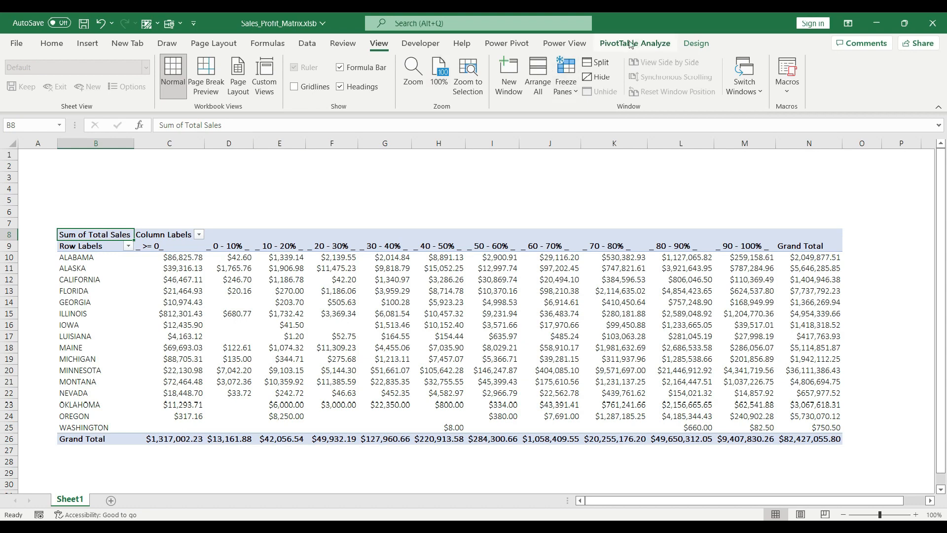
Rename the PivotTable's Sum of Total Sales value field as 2023 Sales Data
click(637, 41)
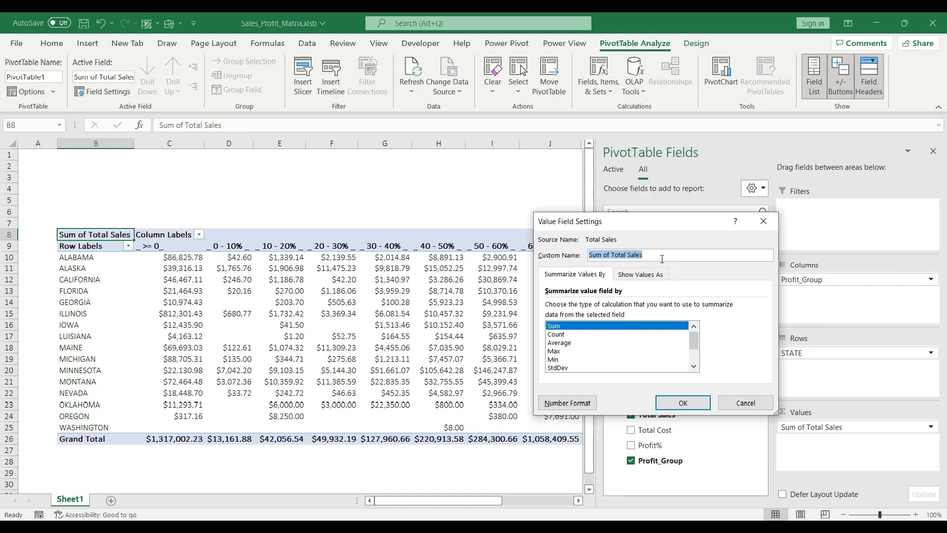
click(662, 256)
text(2023 Sales Data)
click(683, 403)
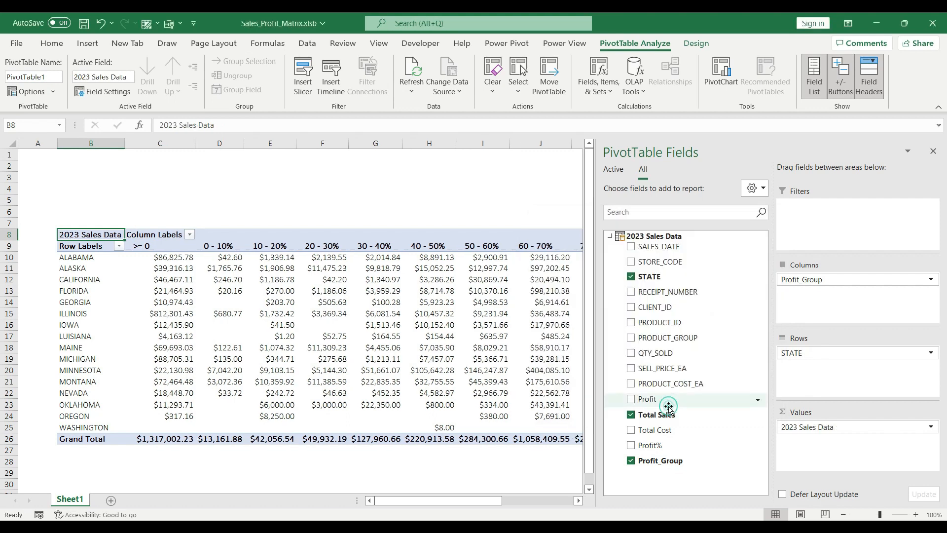
Rename the PivotTable's column header as Profit Group and its row header as US States, and close the field list
click(175, 237)
text(P)
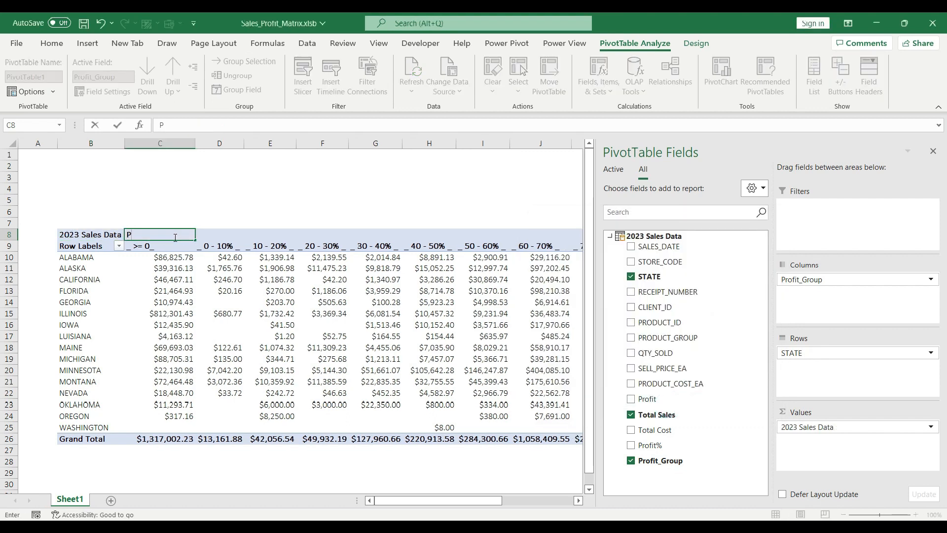
text(rofit Group)
click(108, 245)
text(US S)
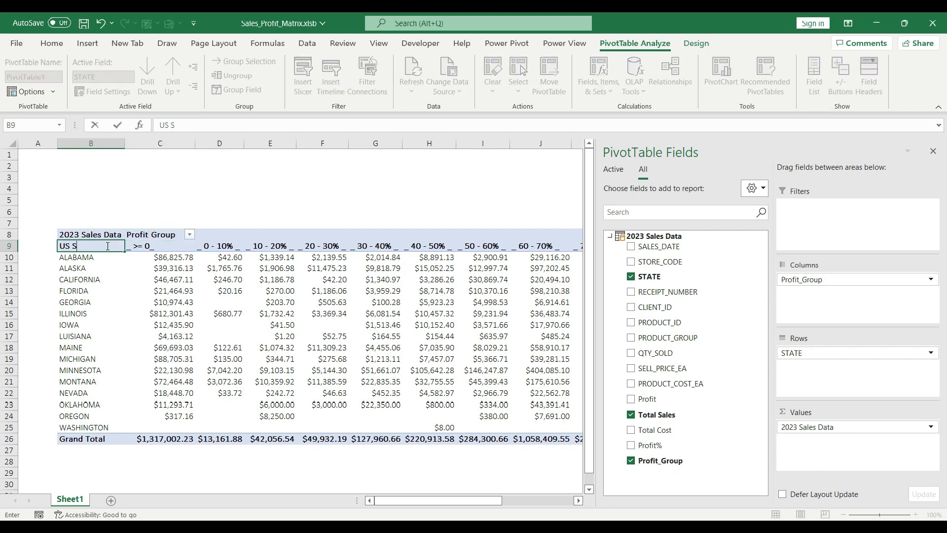
text(tates)
key(Return)
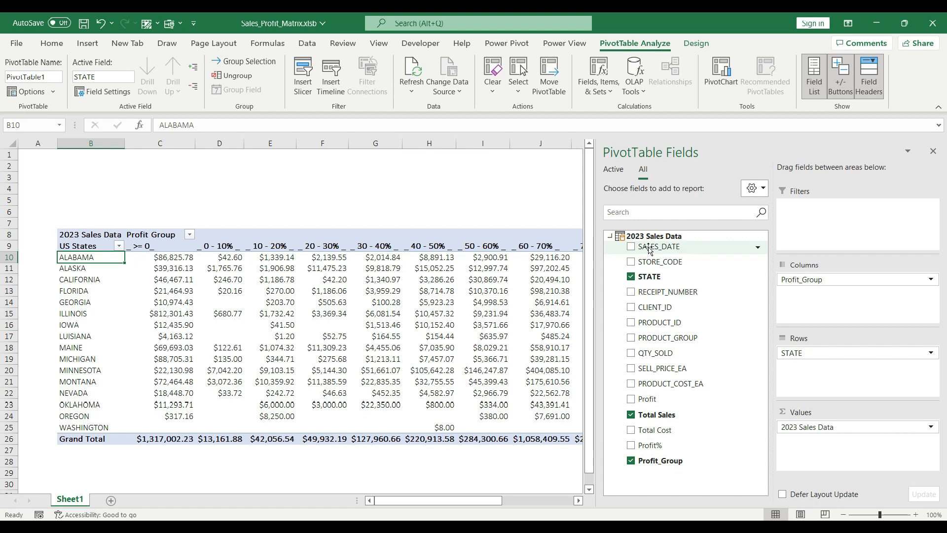
click(932, 152)
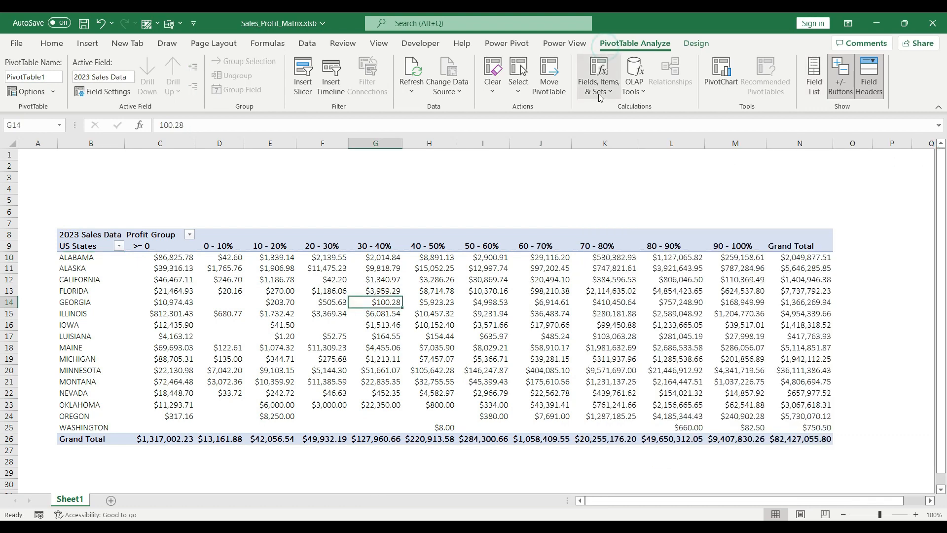
Insert a SALES_DATE timeline above the PivotTable and add three blank rows to make room for it
click(87, 44)
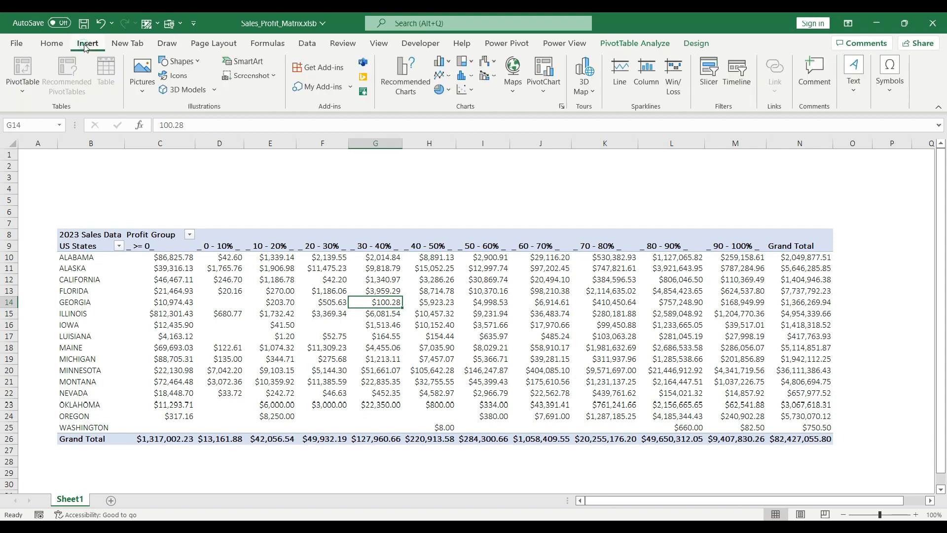
click(221, 270)
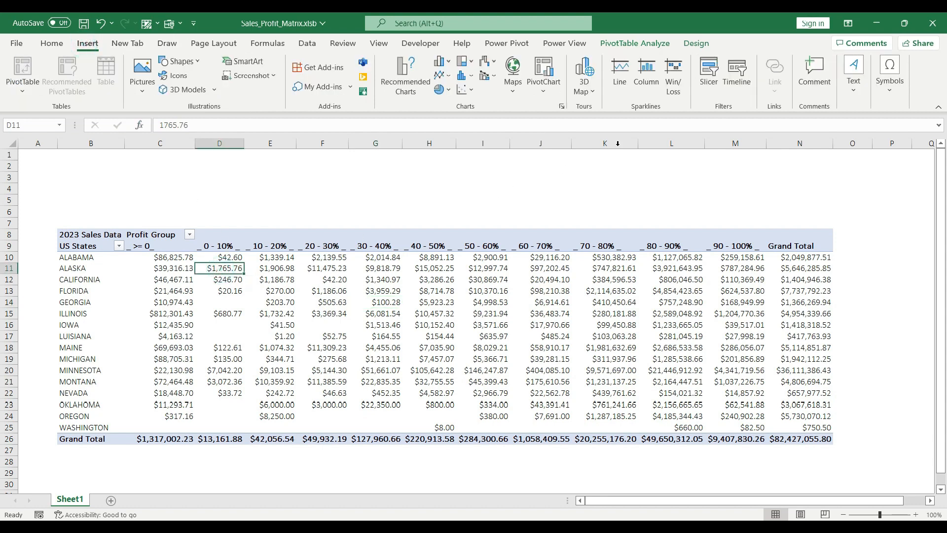
click(738, 75)
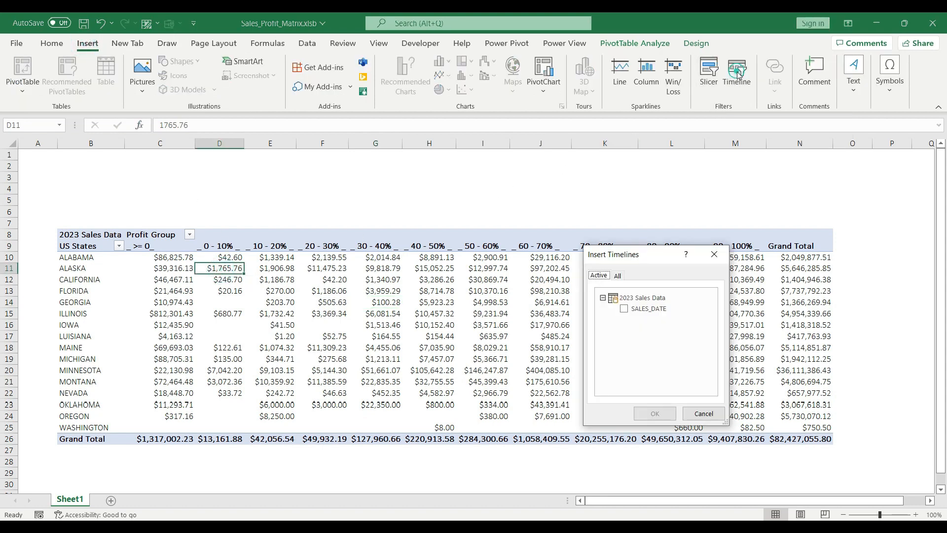
drag(654, 259, 435, 180)
click(566, 245)
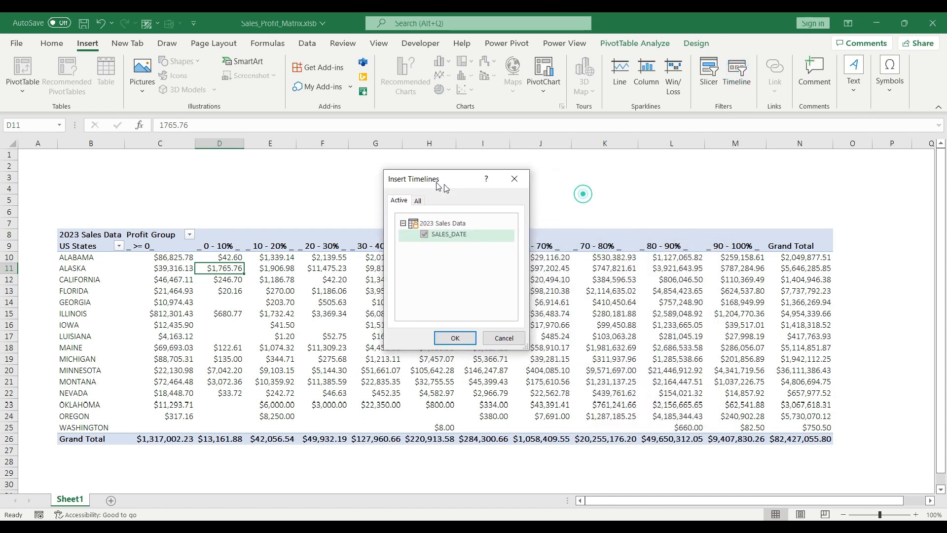
click(445, 335)
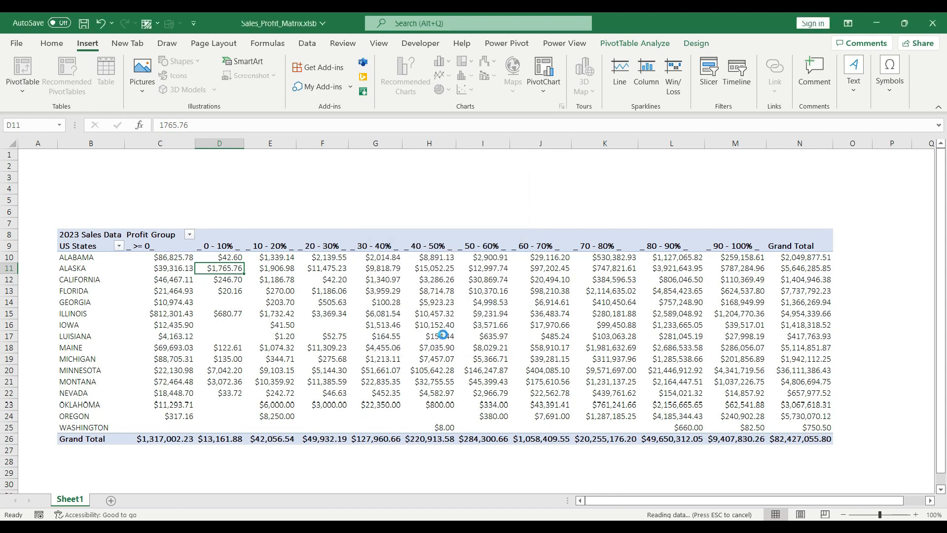
drag(496, 296, 185, 164)
right_click(10, 202)
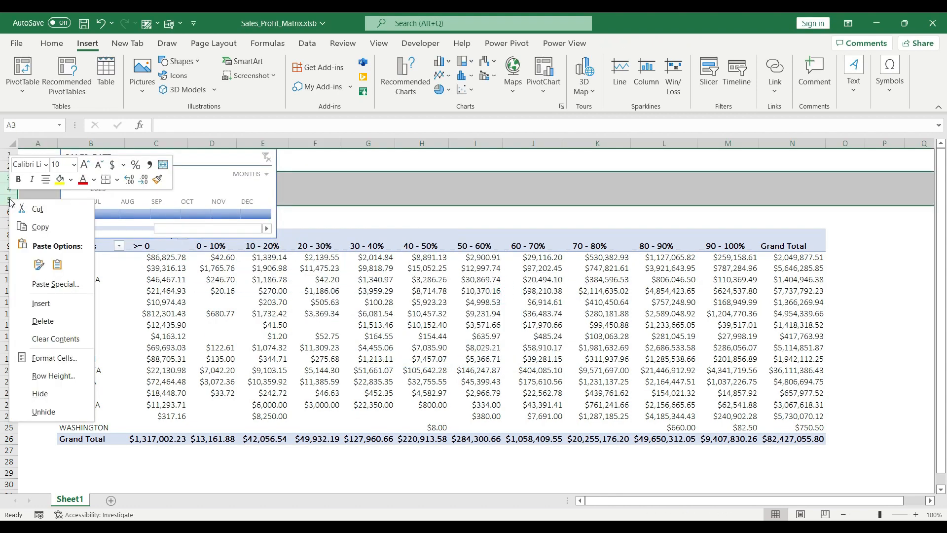
click(38, 303)
Insert a PRODUCT_GROUP slicer for the PivotTable and place it beside the SALES_DATE timeline
click(422, 302)
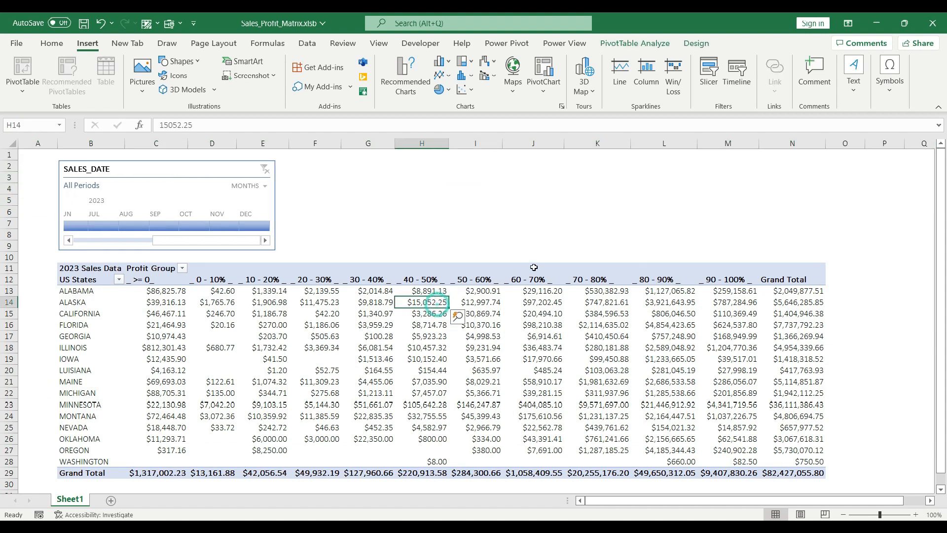
click(704, 81)
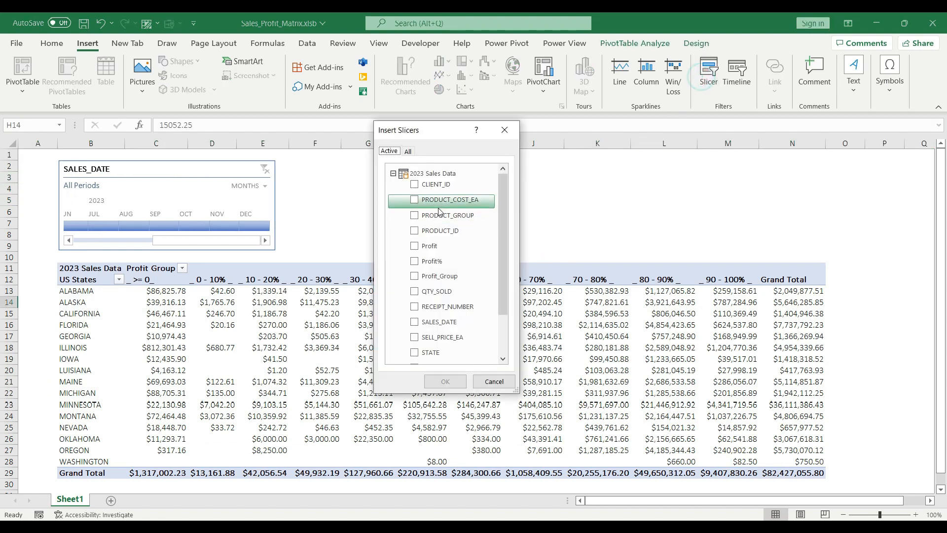
click(416, 219)
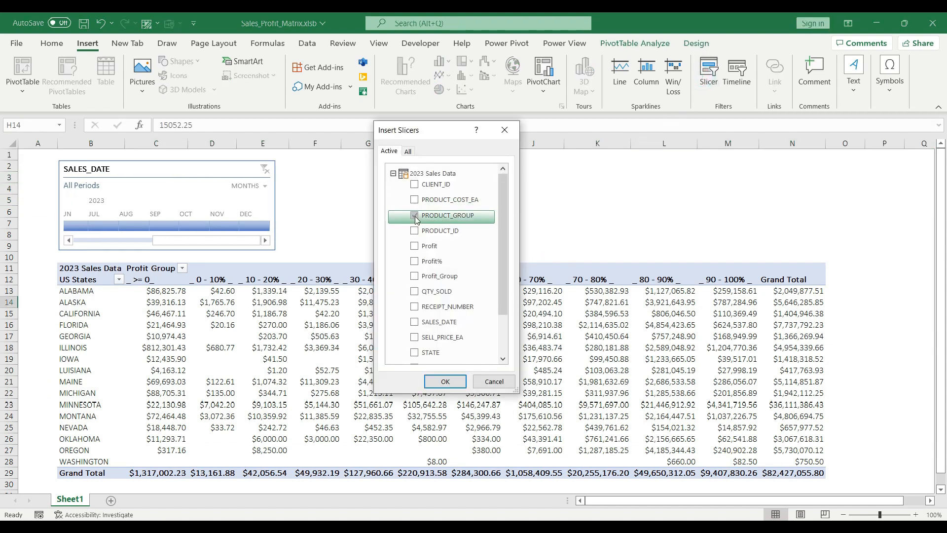
click(441, 382)
drag(425, 221, 347, 174)
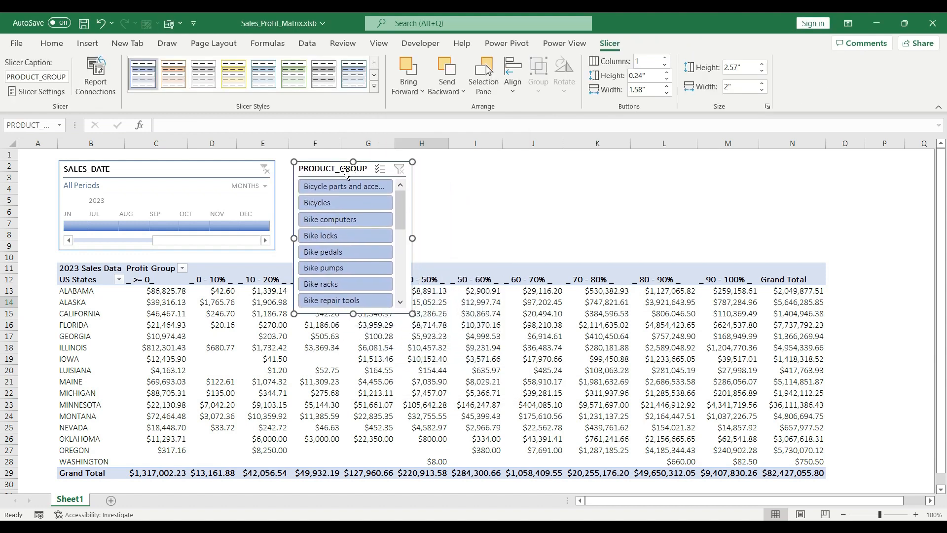
Arrange the PRODUCT_GROUP slicer buttons in 3 columns and widen the slicer to about 2.99 inches
click(665, 57)
drag(412, 238, 472, 237)
click(665, 58)
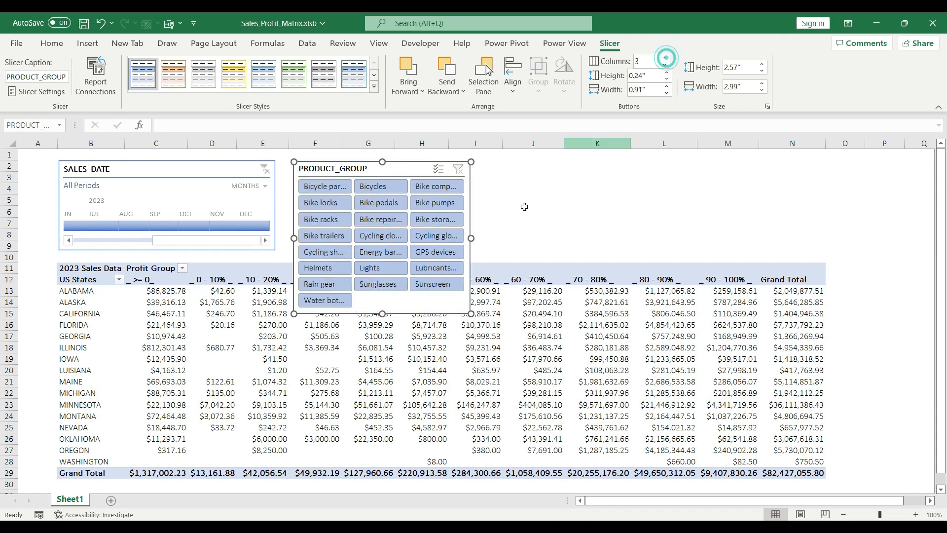
Shorten the PRODUCT_GROUP slicer to about the height of the SALES_DATE timeline and insert a STORE_CODE slicer
drag(382, 314, 380, 252)
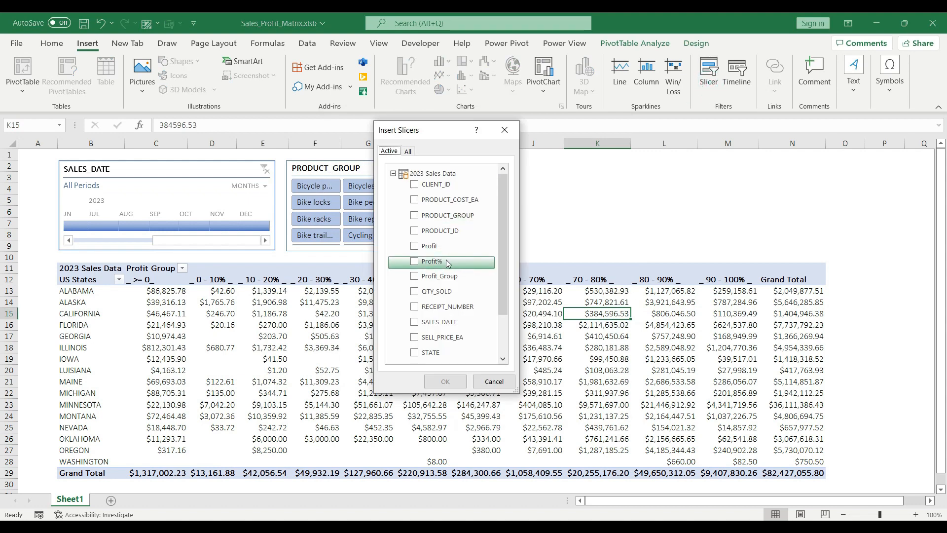
scroll(436, 216, down, 2)
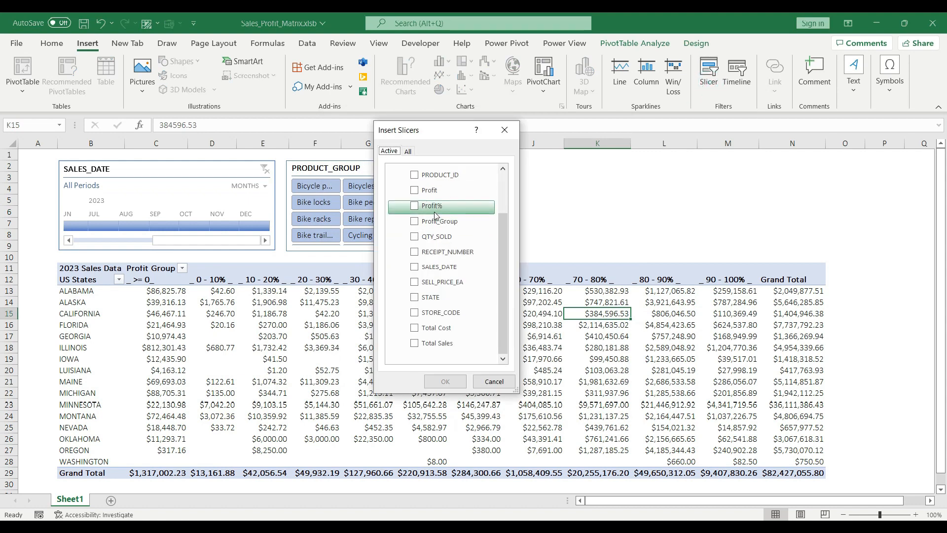
click(414, 314)
key(Return)
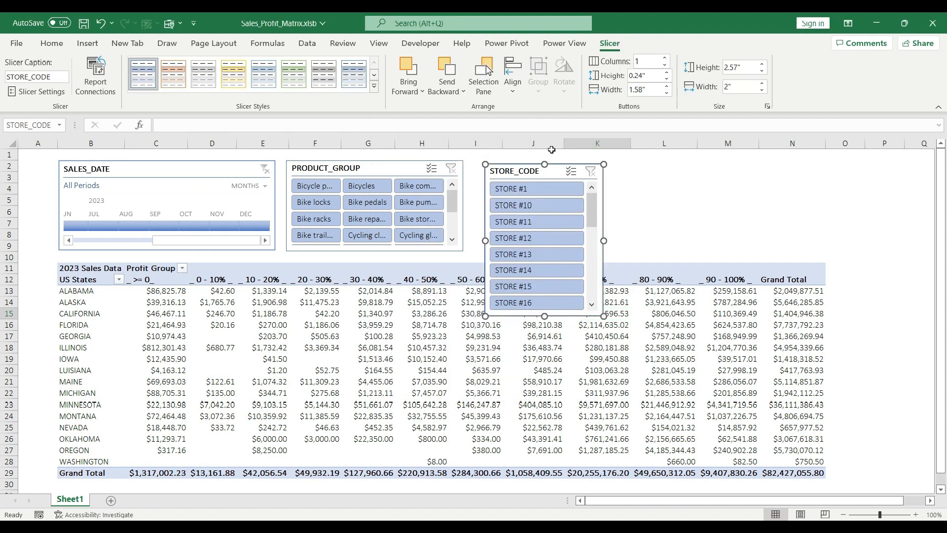
Arrange the STORE_CODE slicer buttons in 3 columns and widen the slicer until the store names fit
click(665, 58)
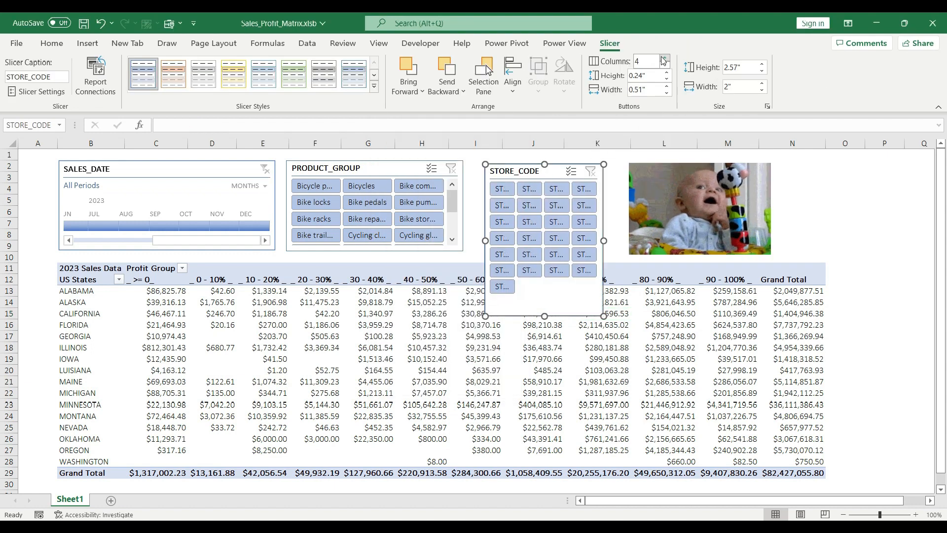
click(665, 59)
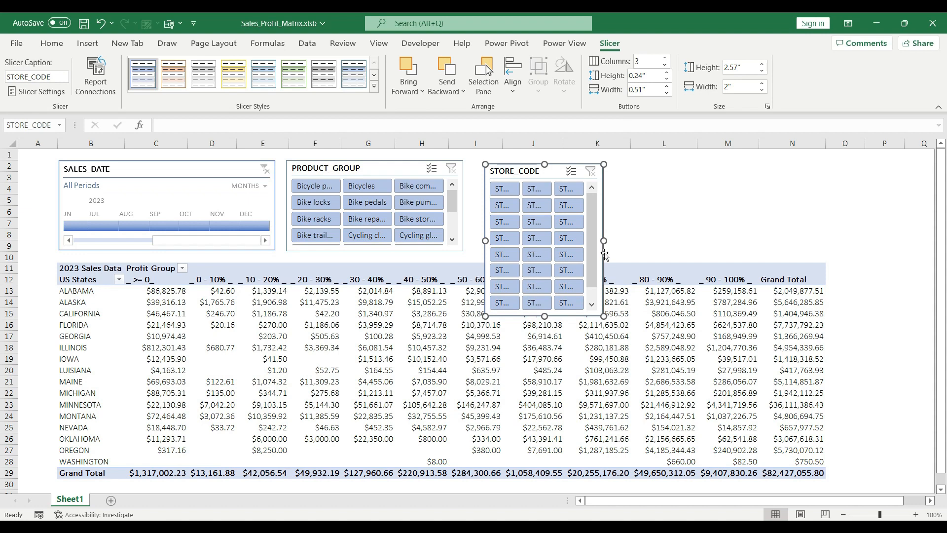
drag(603, 240, 735, 227)
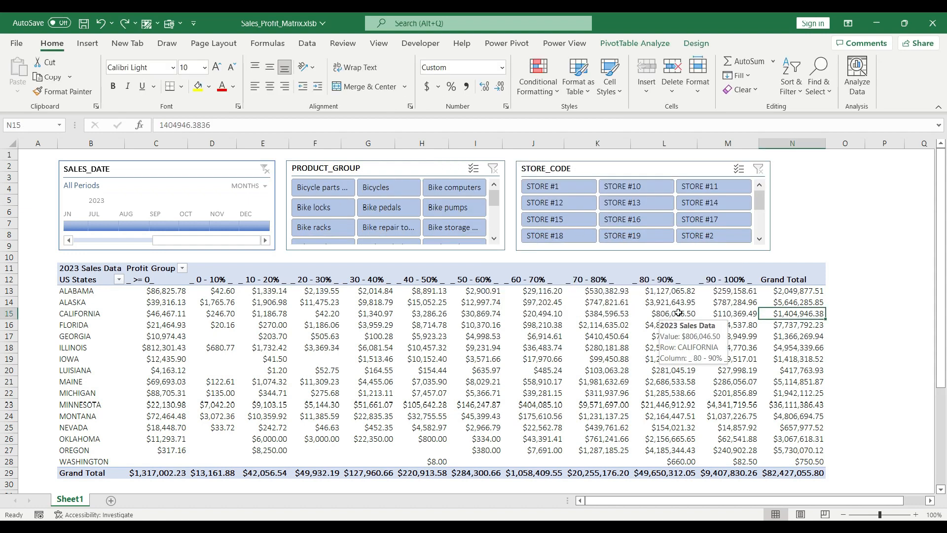
Add solid green data bars to the state values in the Grand Total column, make them bold and reduce their font size
drag(777, 292, 772, 462)
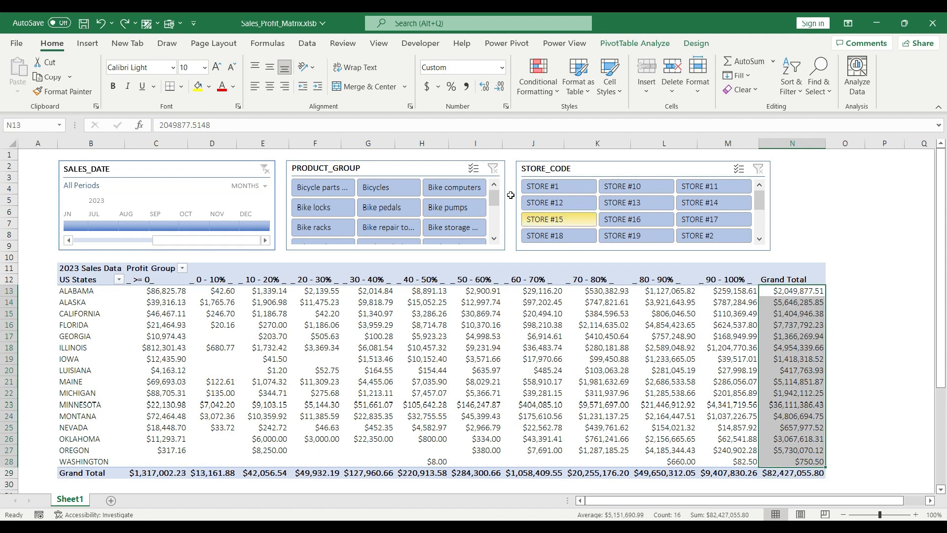
click(535, 91)
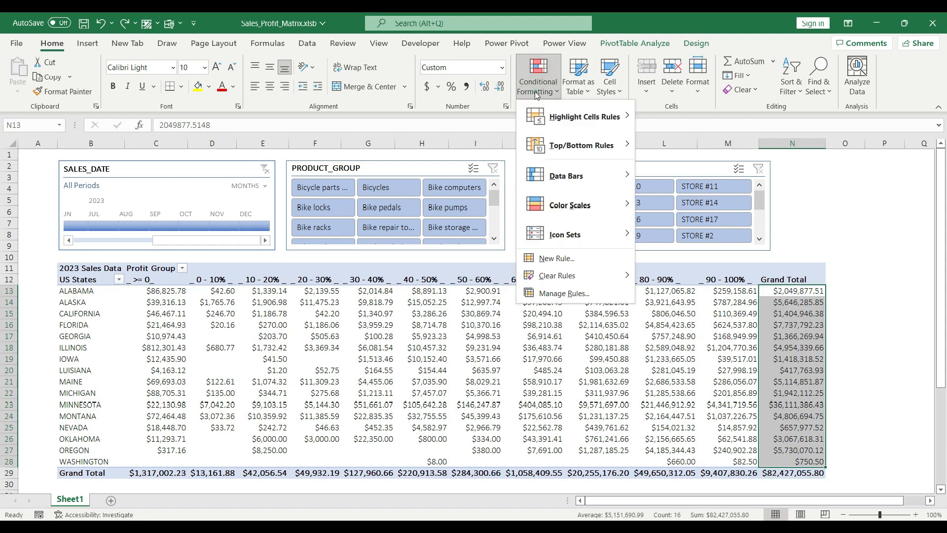
mouse_move(567, 175)
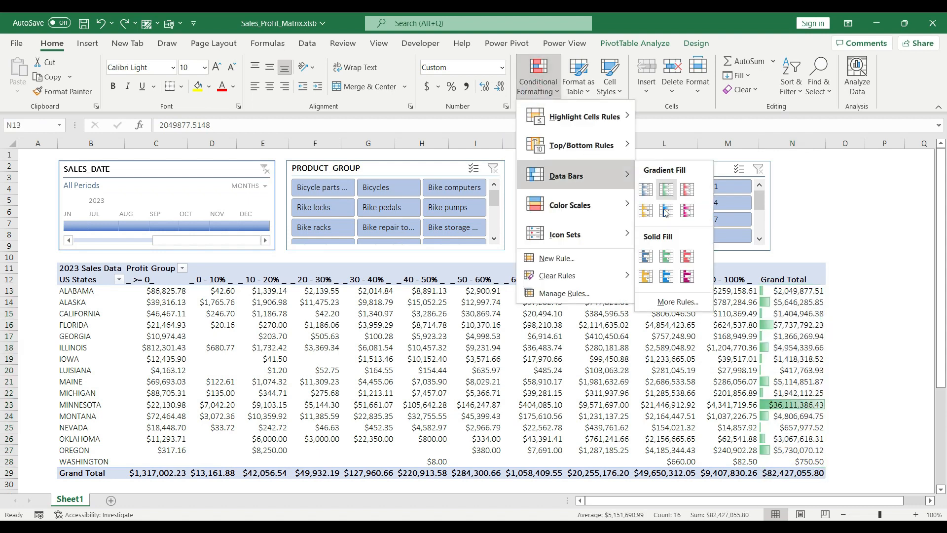
click(666, 259)
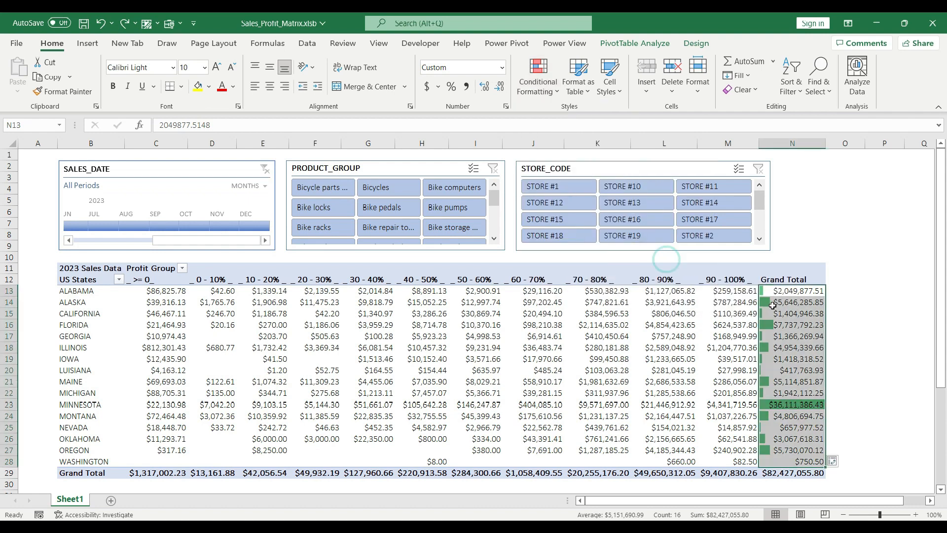
click(113, 87)
click(231, 67)
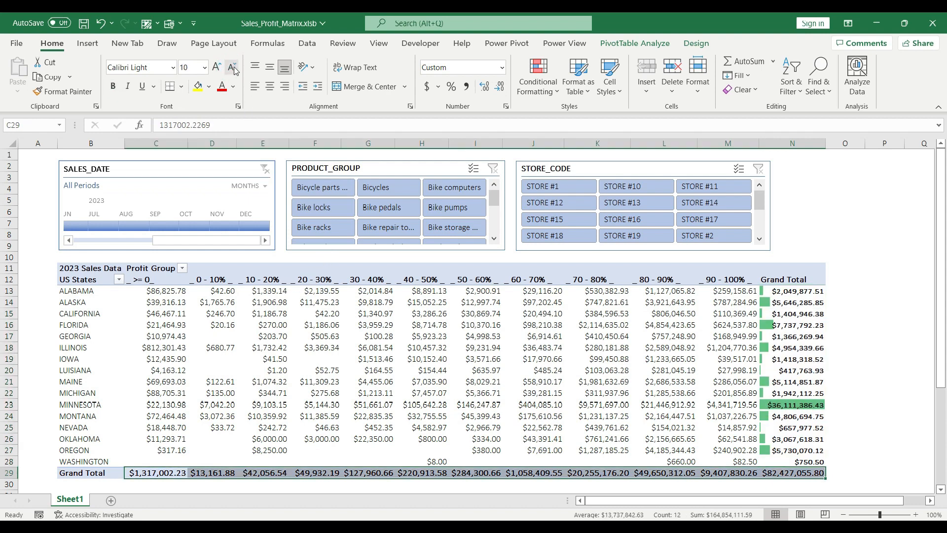
Reduce the Grand Total row's values to font size 9 and centre them horizontally and vertically
click(234, 69)
click(270, 86)
click(267, 67)
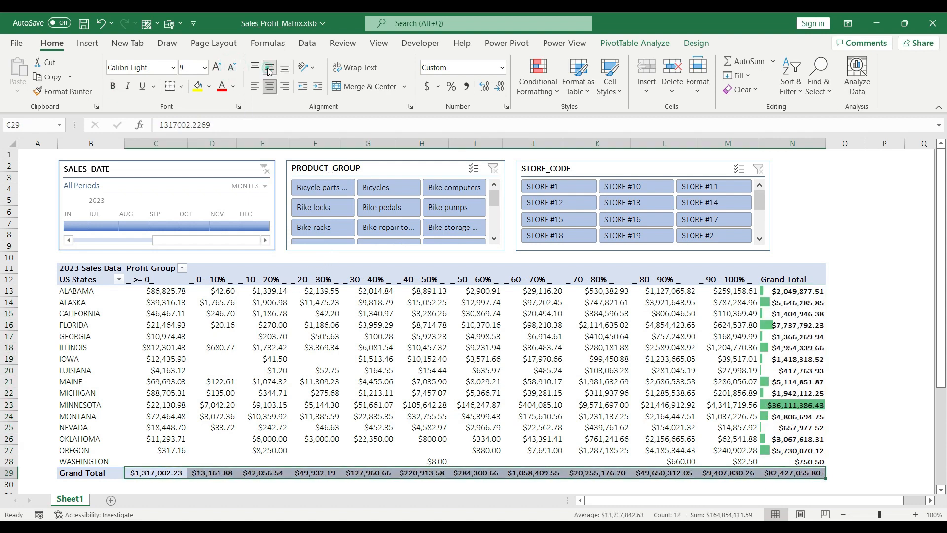
Highlight matrix values in C13:M28 that are less than 1000 with light red fill and dark red text
drag(745, 286, 153, 461)
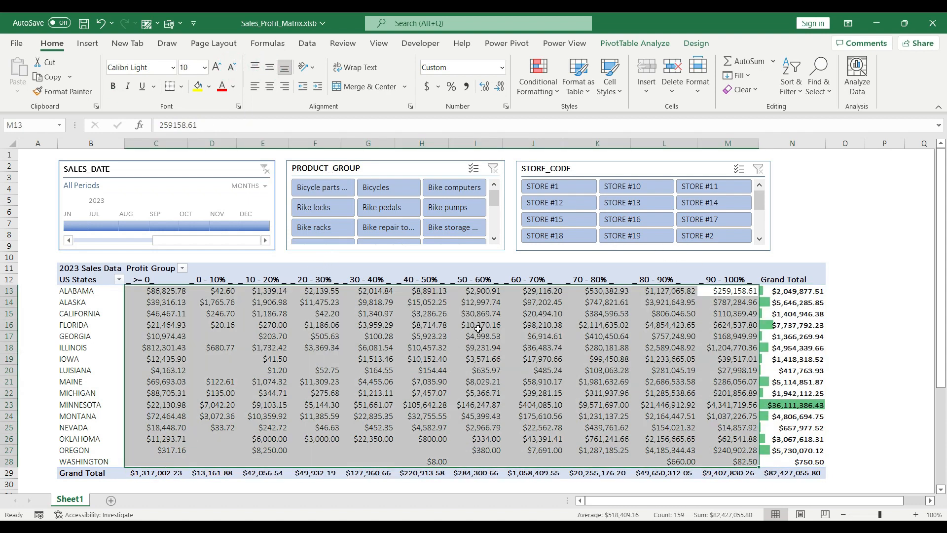
click(538, 81)
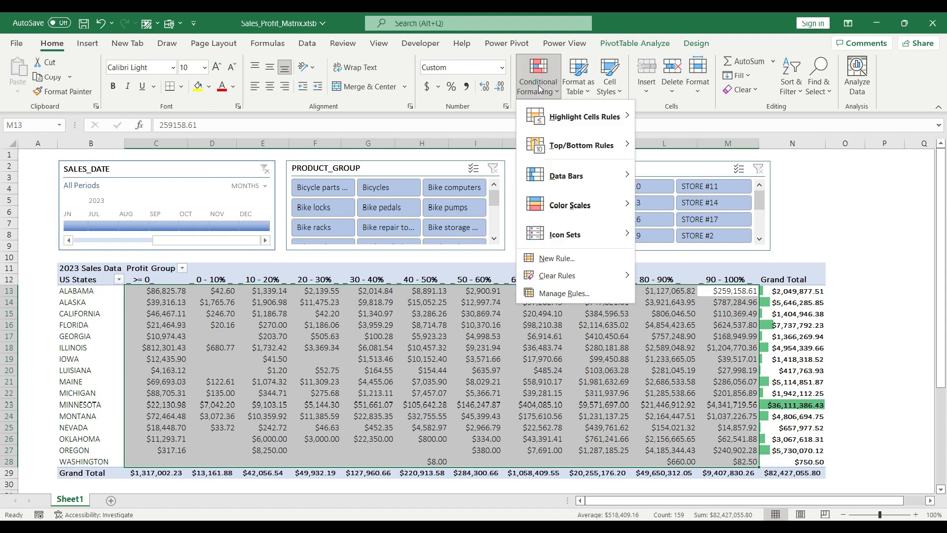
mouse_move(553, 121)
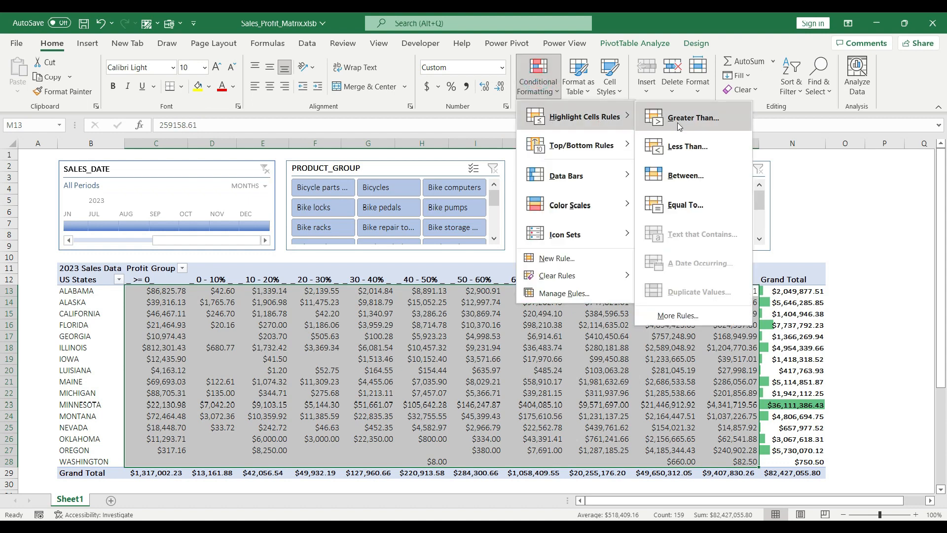
click(688, 146)
text(1000)
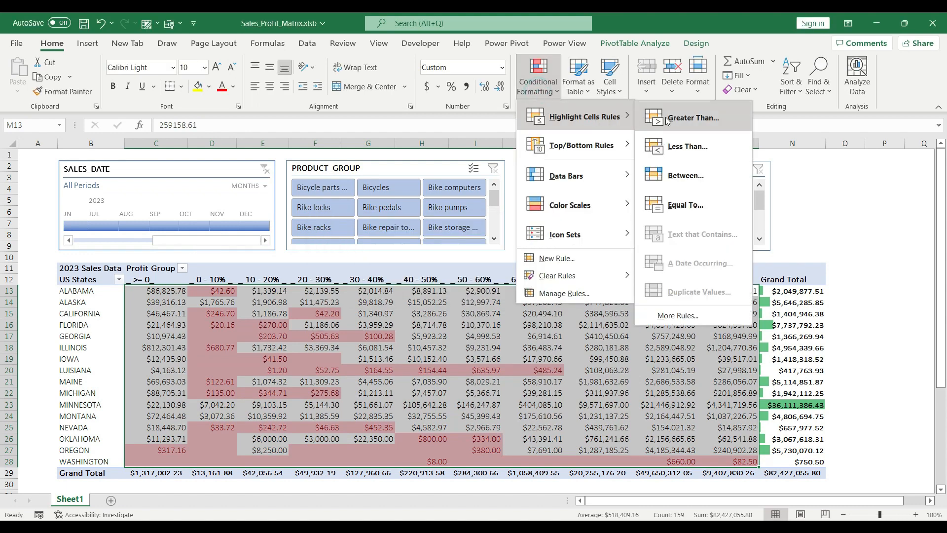
Highlight the selected matrix values between 1001 and 10000 with yellow fill and dark yellow text
click(688, 170)
text(1)
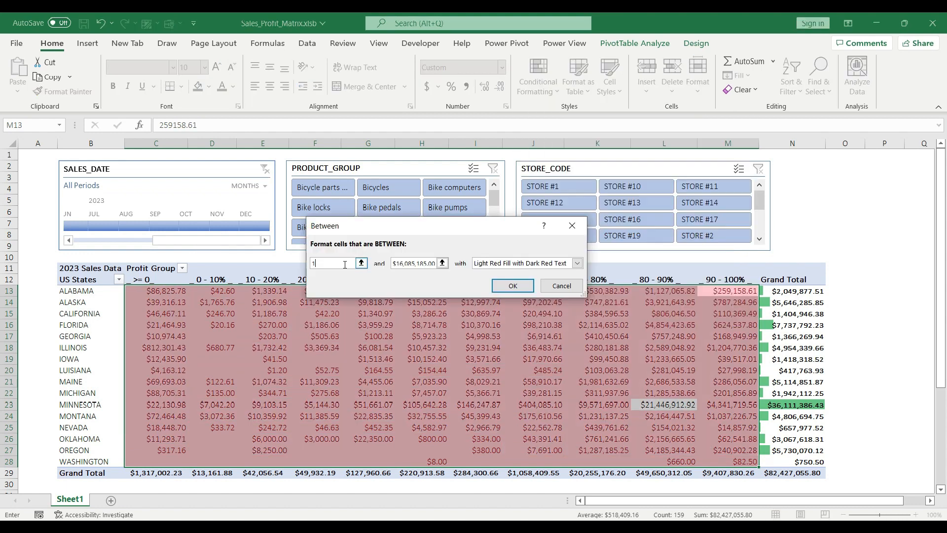
text(001)
triple_click(393, 264)
text(10000)
click(577, 263)
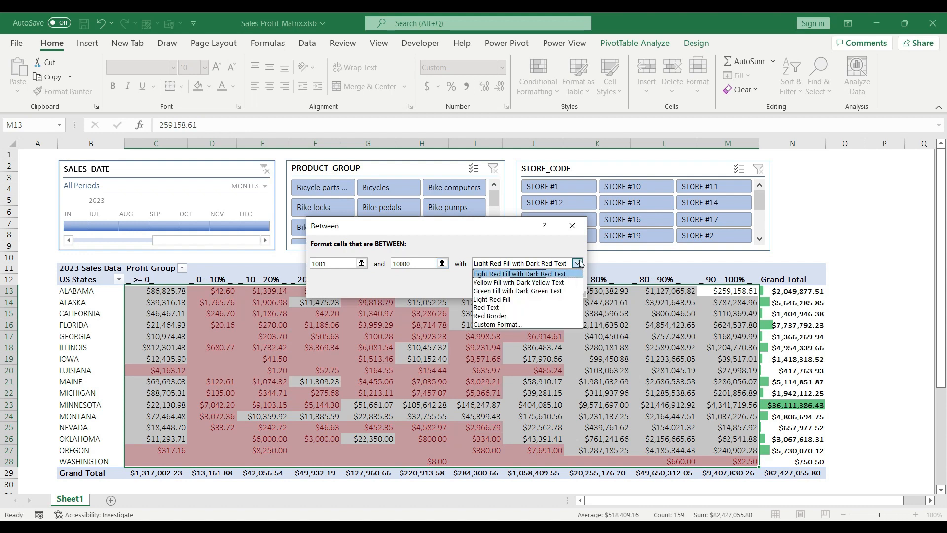
click(543, 282)
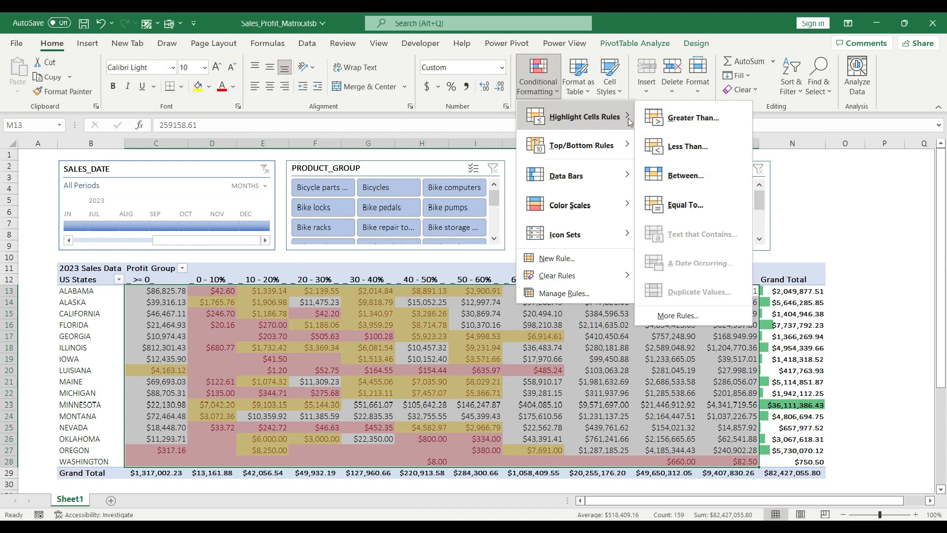
Highlight the selected matrix values greater than 1000000 with green fill and dark green text
click(680, 118)
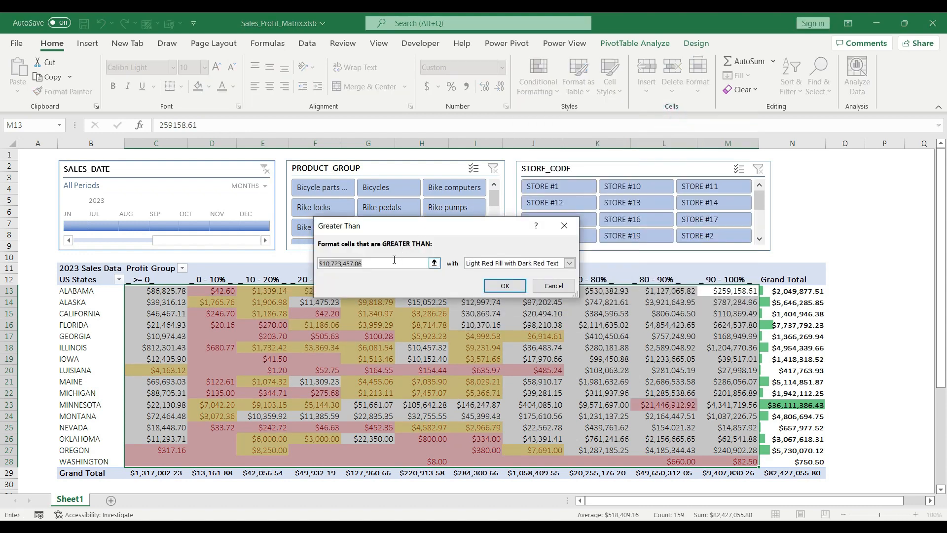
text(1000000)
click(570, 263)
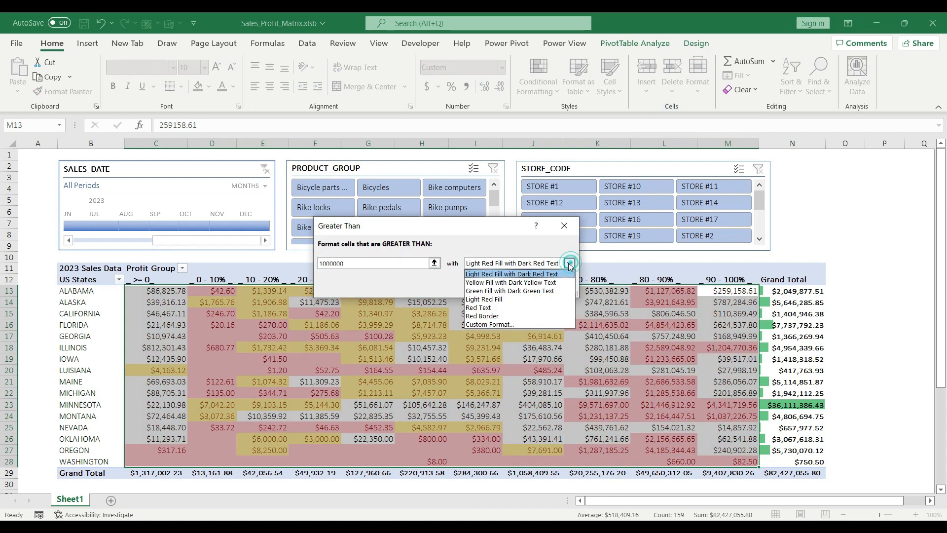
click(509, 290)
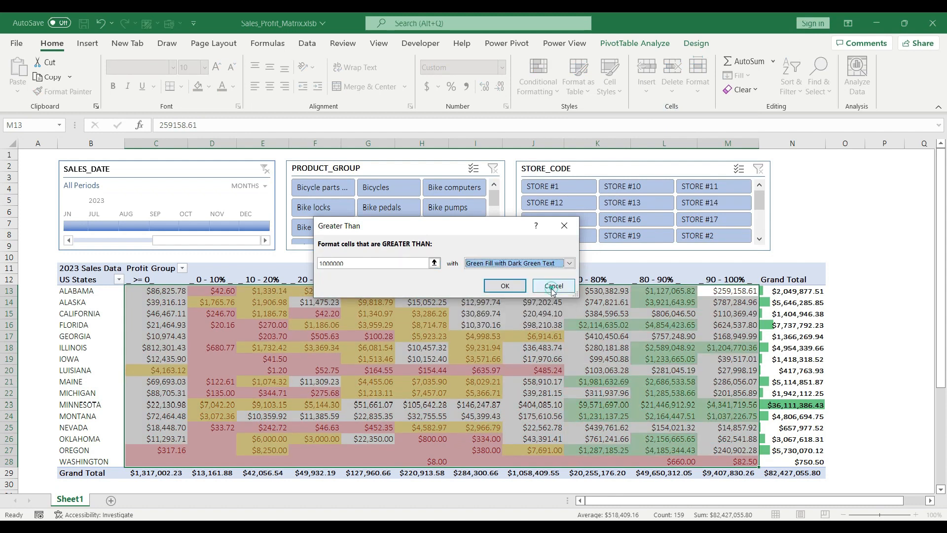
click(515, 285)
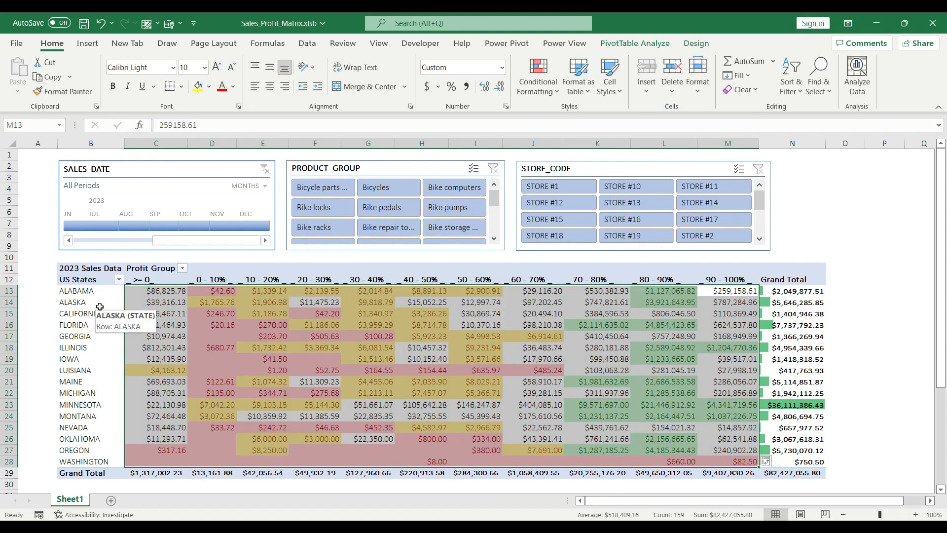
click(95, 290)
drag(95, 290, 783, 458)
click(813, 224)
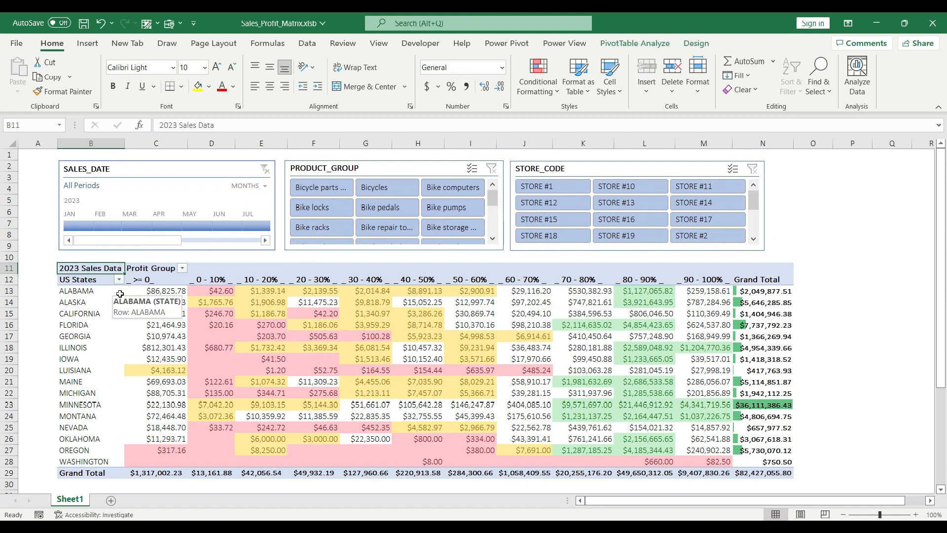
Filter the PivotTable to March 2023, the Lights product group and STORE #1 with the timeline and slicers
click(136, 228)
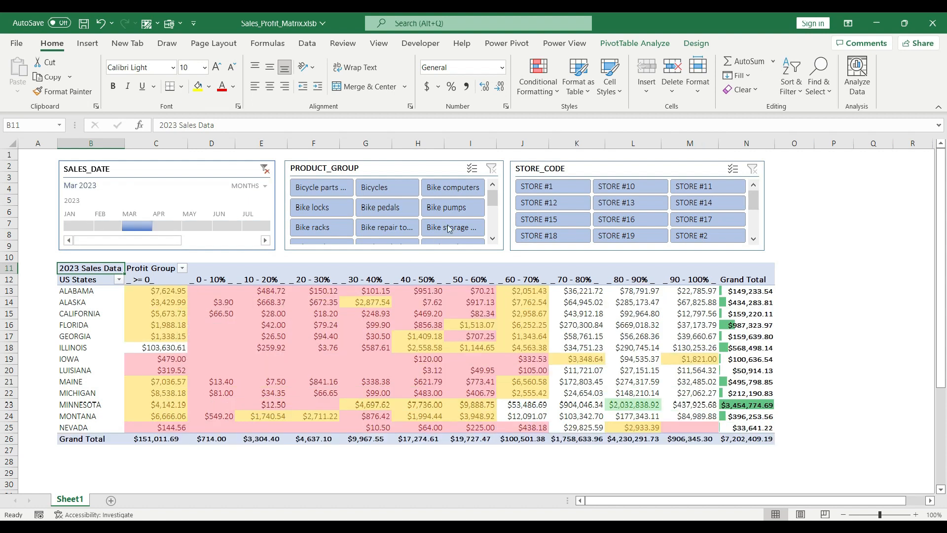
drag(494, 212, 493, 220)
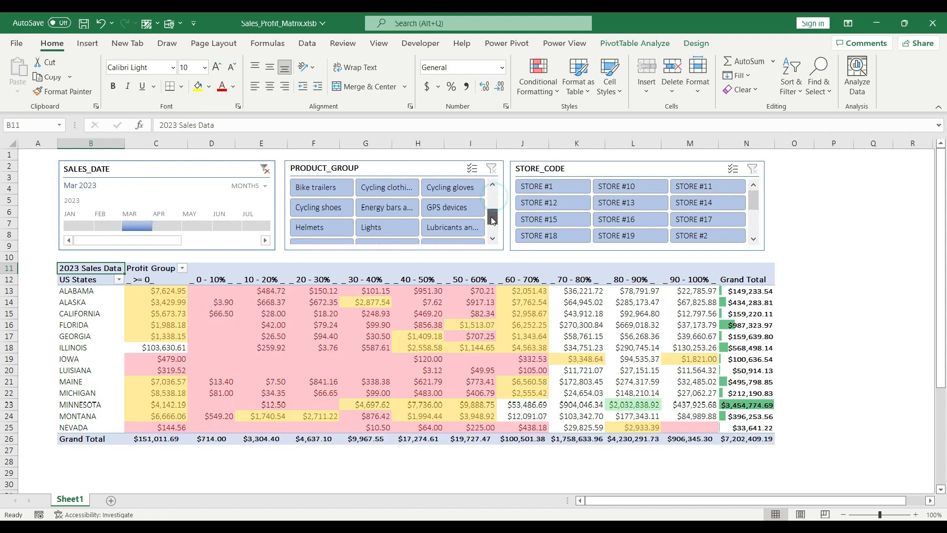
click(404, 228)
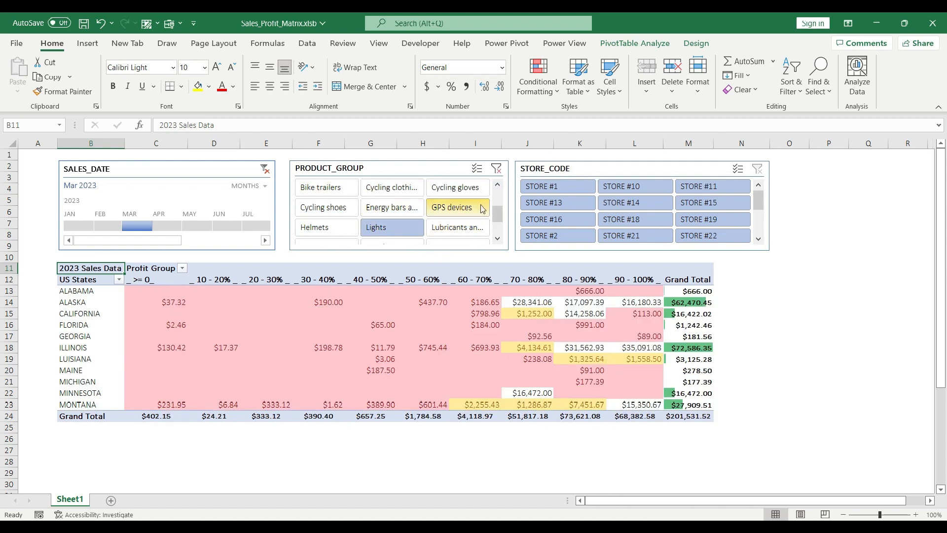
click(569, 189)
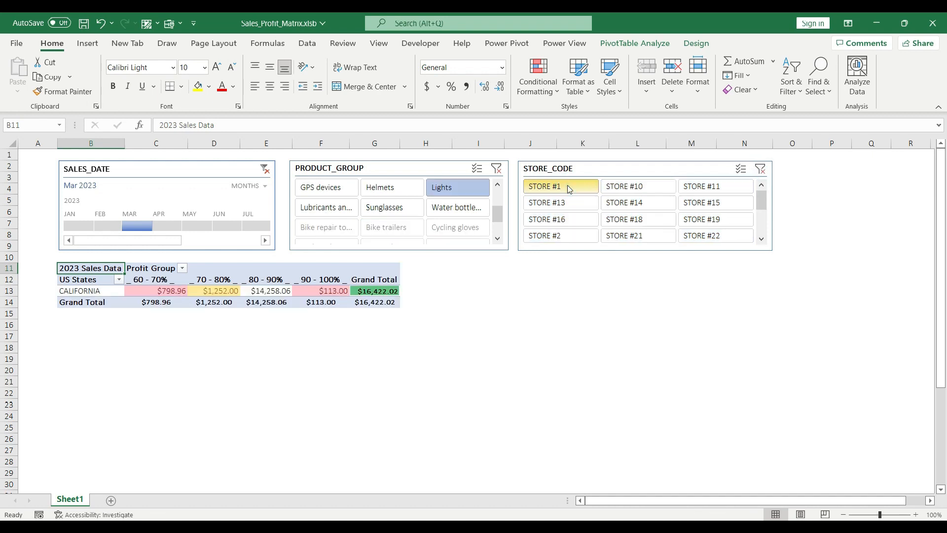